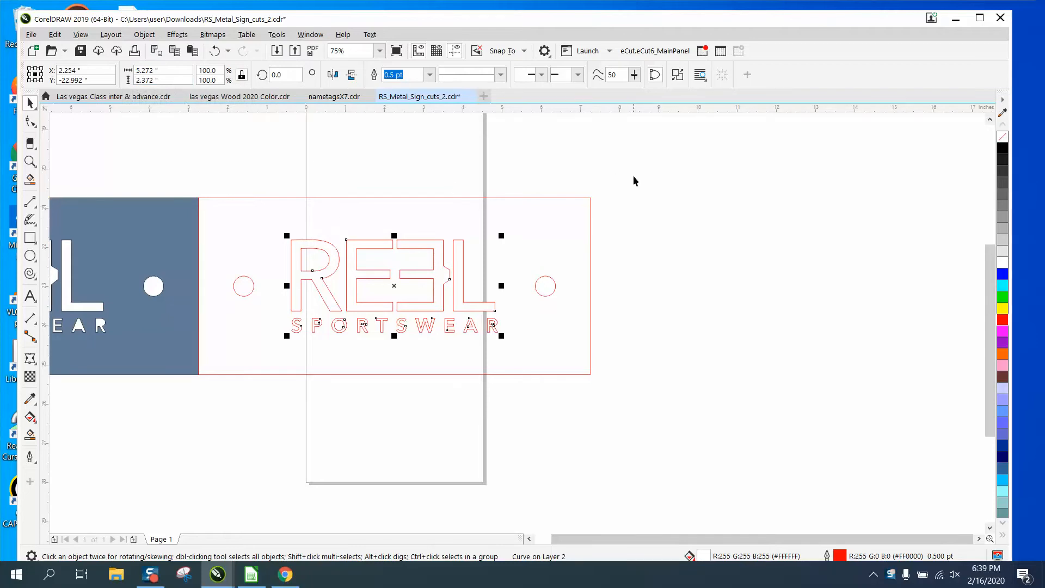
Measure the stem width of the R in REEL with a parallel dimension and delete the dimension.
click(30, 162)
drag(274, 216, 495, 357)
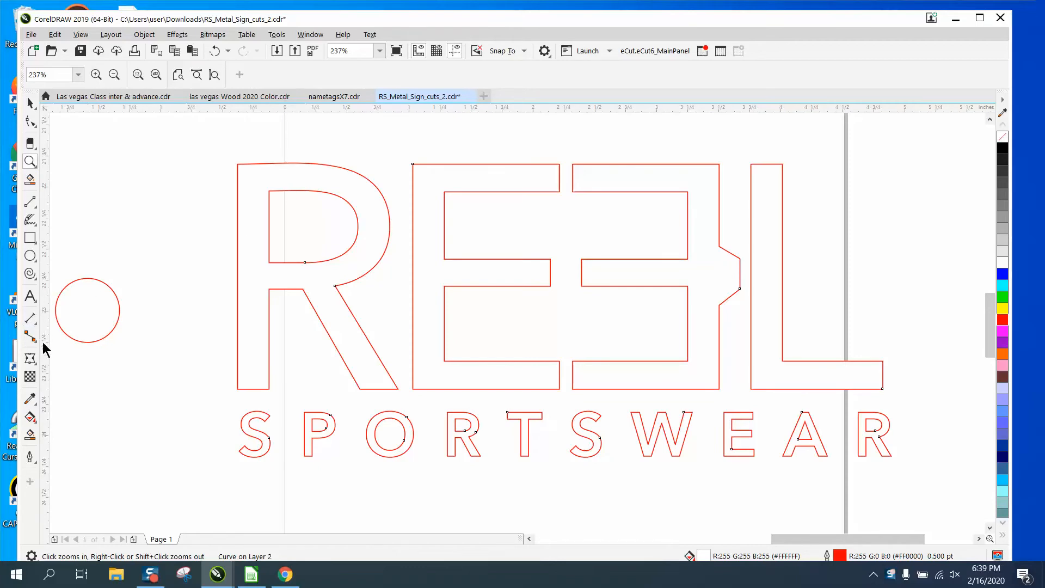
click(34, 321)
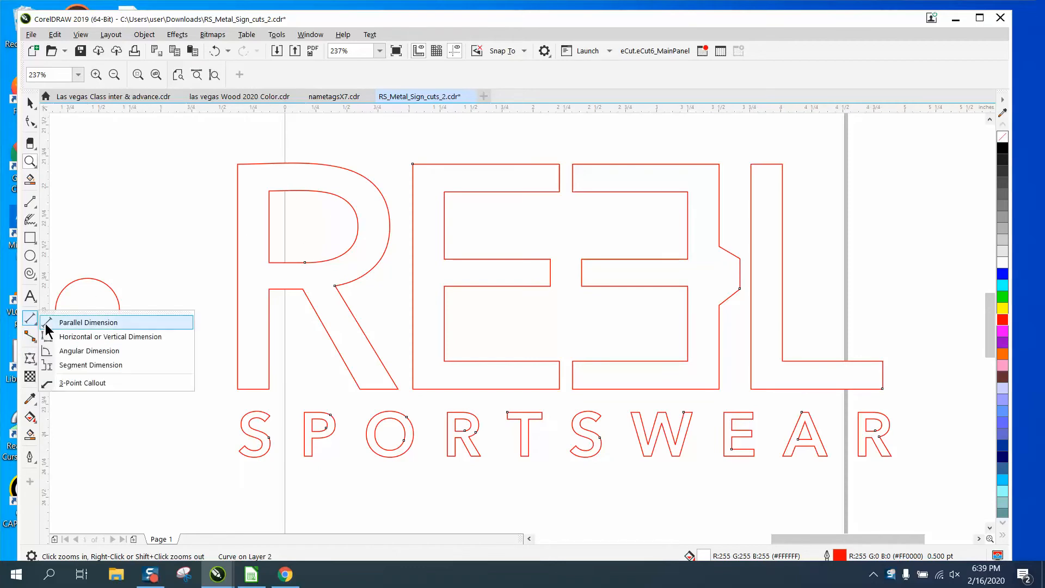
click(71, 321)
drag(269, 233, 238, 236)
click(235, 221)
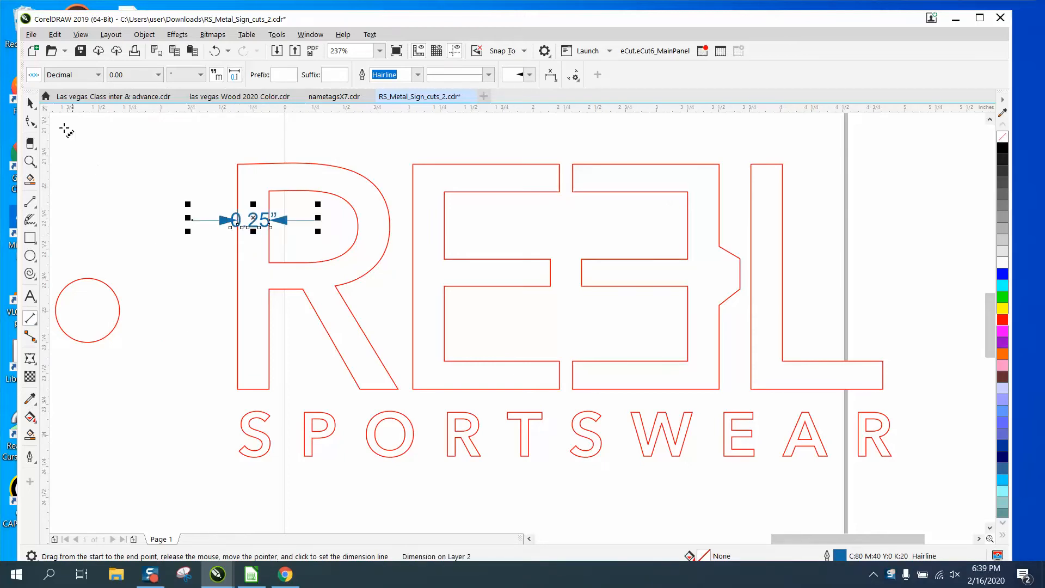
click(30, 102)
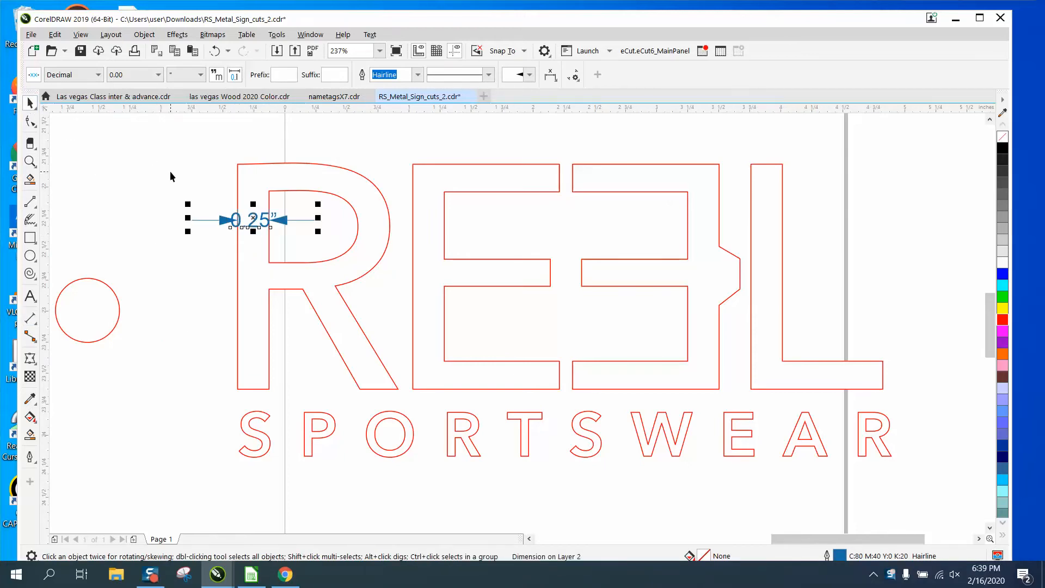
key(Delete)
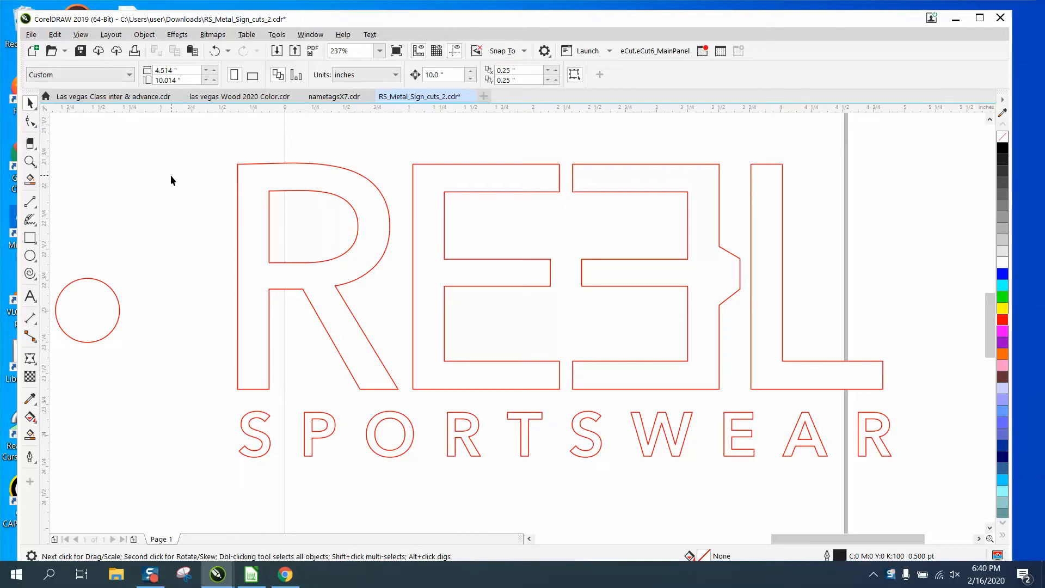
Draw a narrow upright rectangle about 0.18 by 0.52 inches left of the R and give it a hairline outline.
click(31, 238)
drag(187, 156, 209, 220)
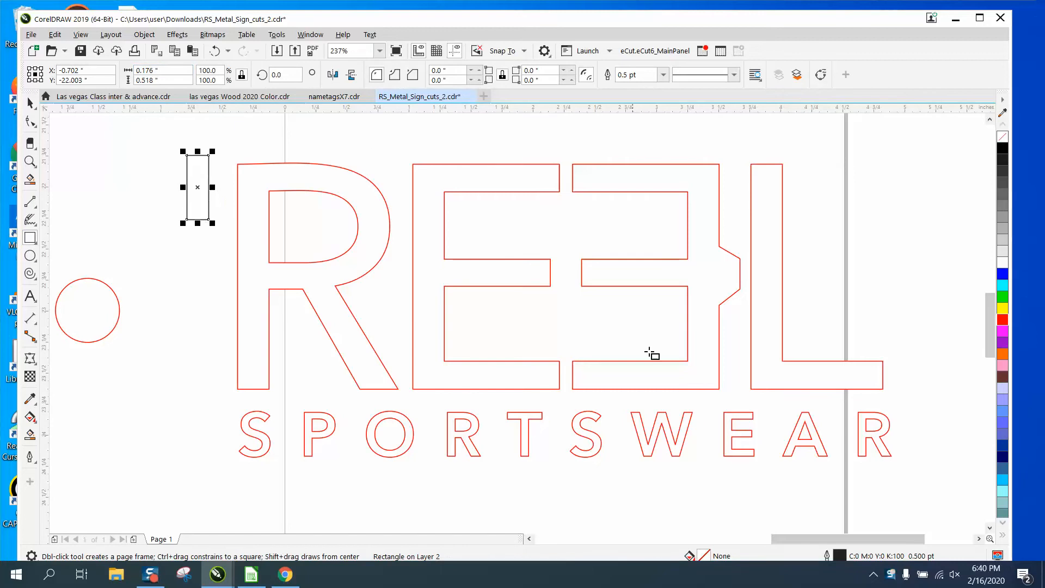
double_click(842, 557)
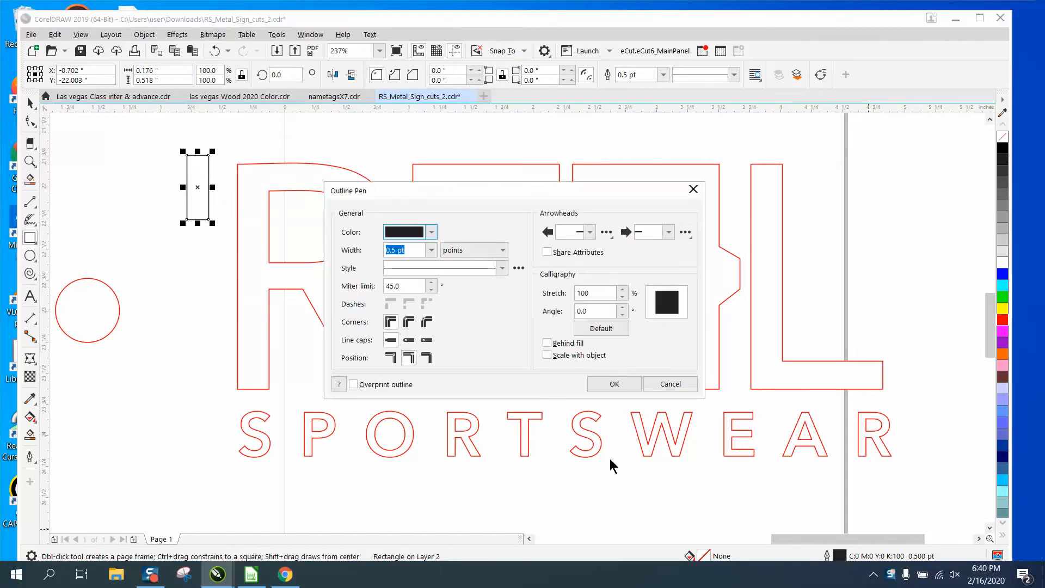
click(433, 252)
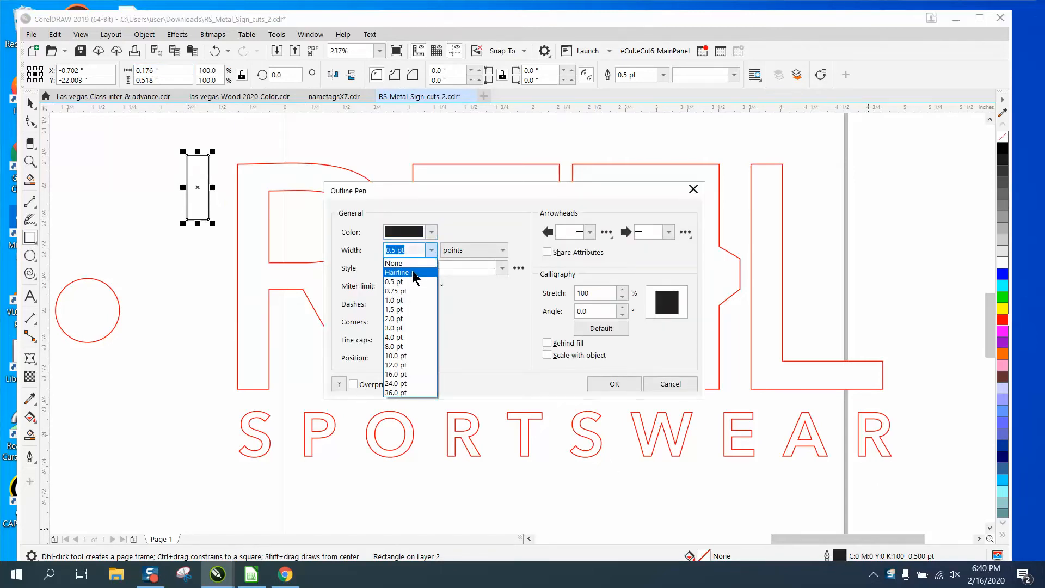
click(404, 272)
click(615, 385)
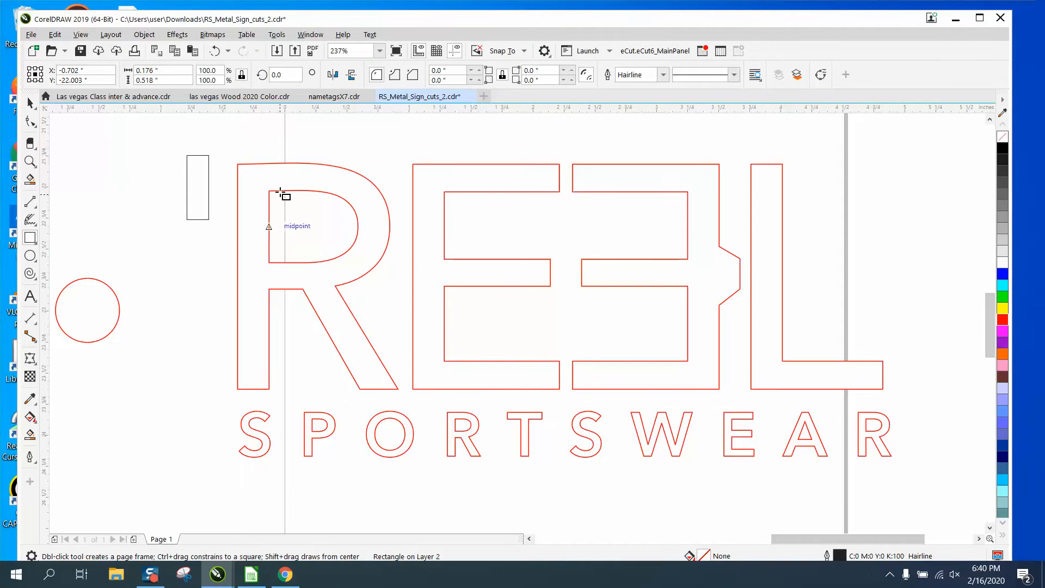
Set the outline width of the red REEL SPORTSWEAR lettering to Hairline.
click(30, 102)
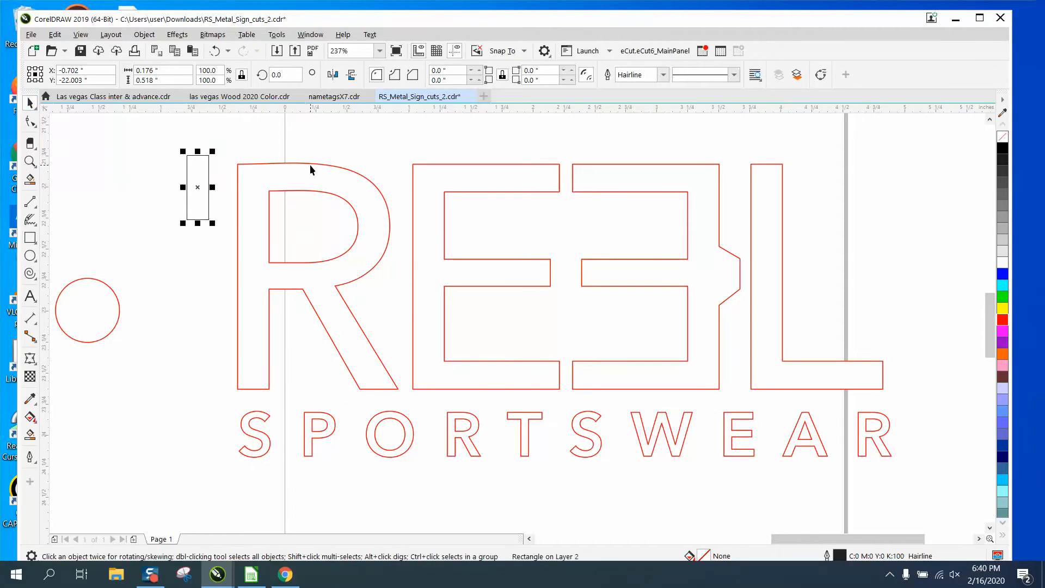
click(310, 166)
click(404, 76)
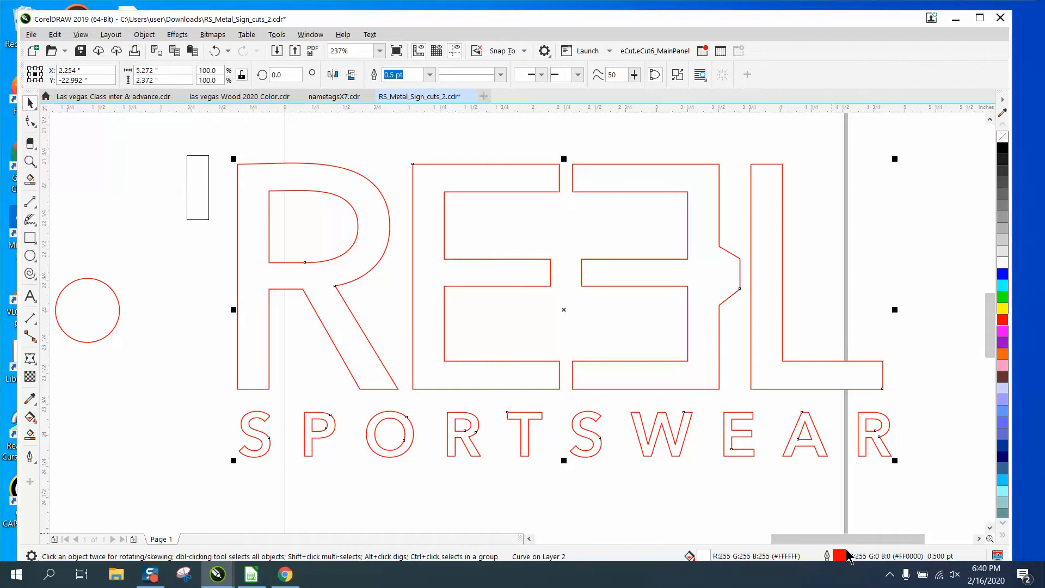
key(F12)
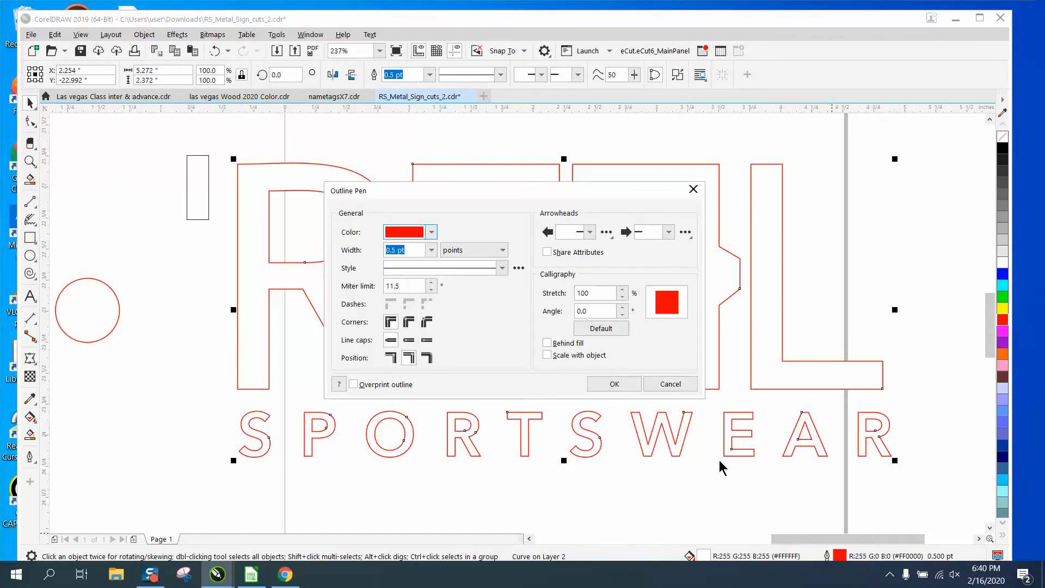
click(431, 250)
click(406, 273)
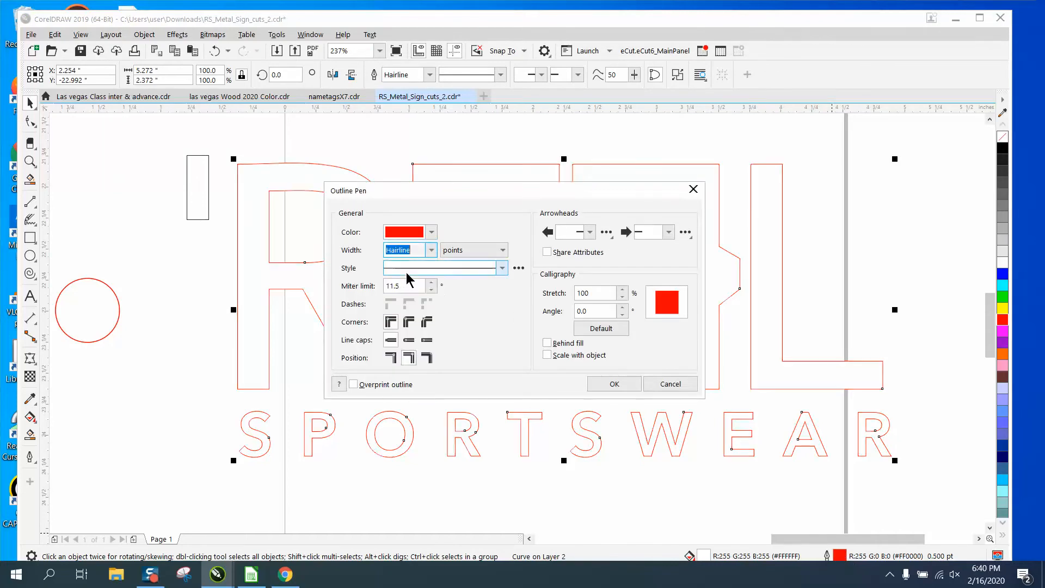
click(624, 384)
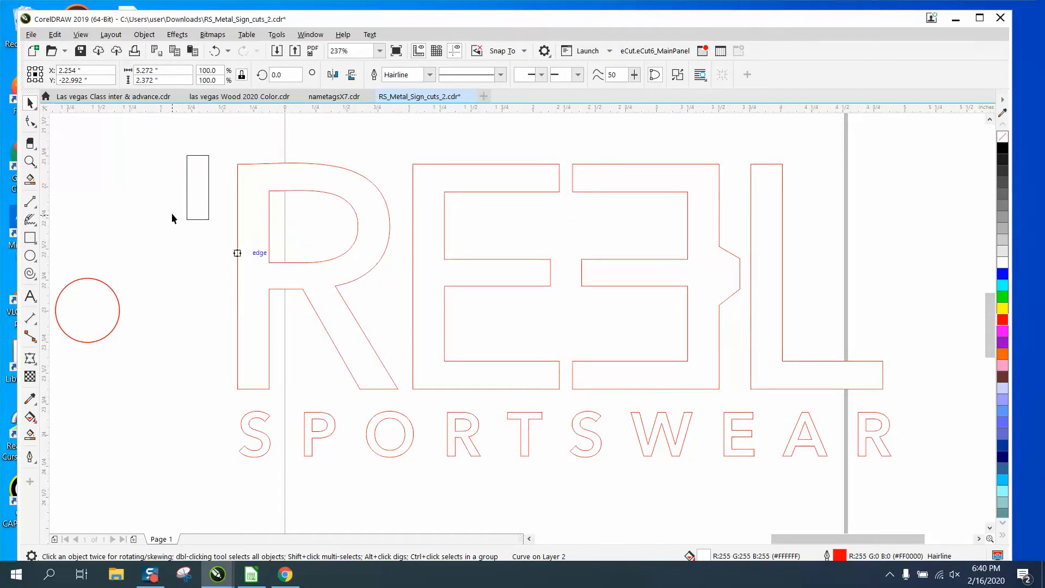
Set the small rectangle's width to 0.25 inches and shorten it from below to about 0.47 inches high.
click(201, 190)
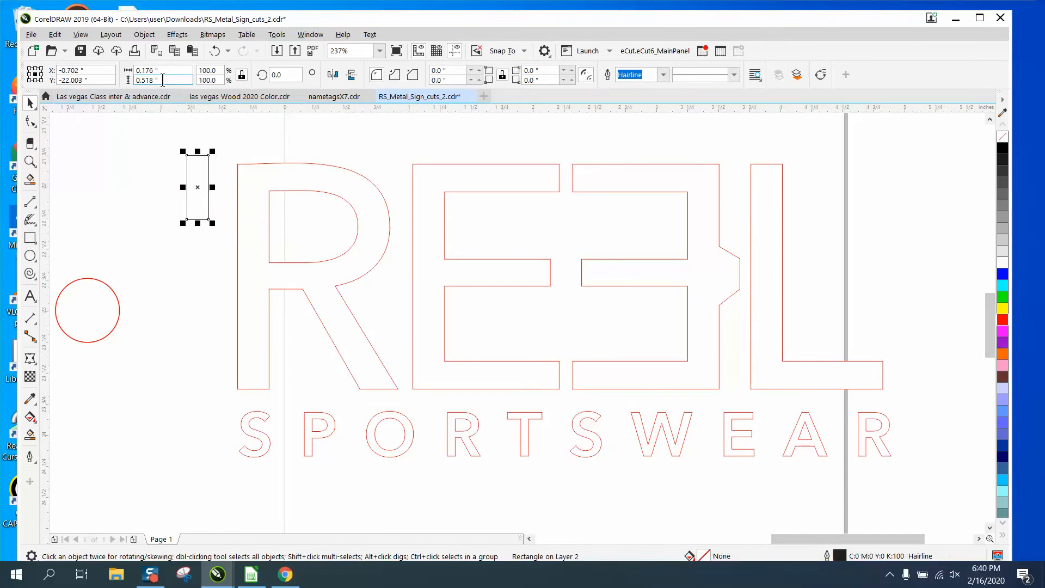
drag(160, 71, 121, 76)
text(.25)
key(Return)
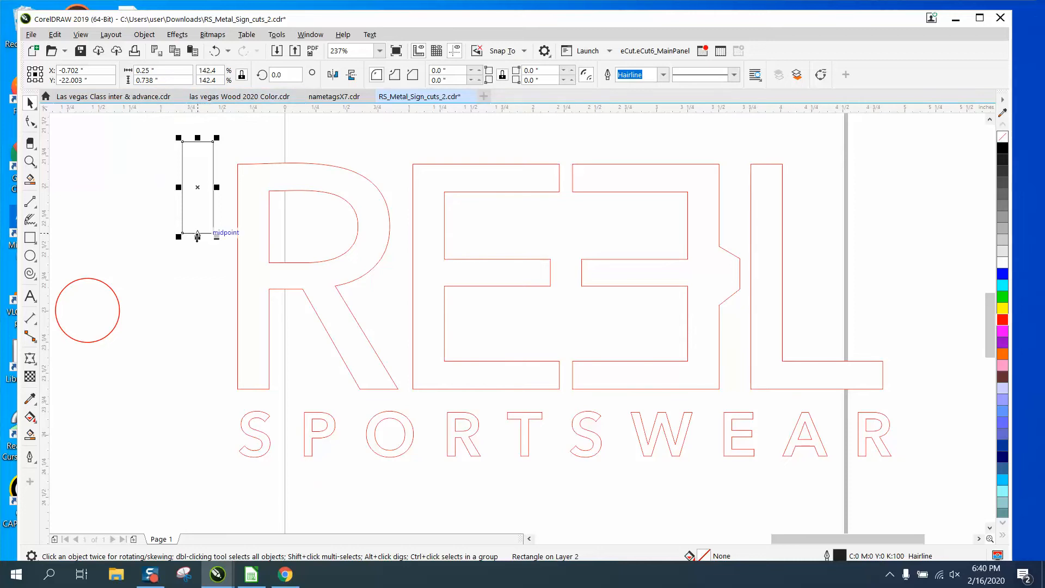
drag(198, 237, 198, 203)
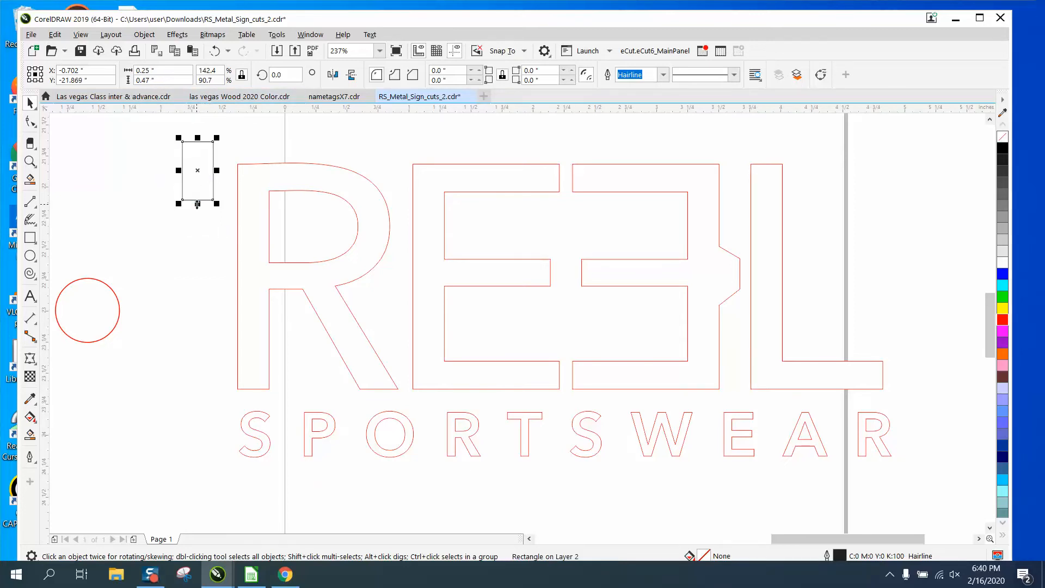
Move the small rectangle over the upper stroke of the R so it crosses into the letter's enclosed counter.
scroll(283, 224, down, 3)
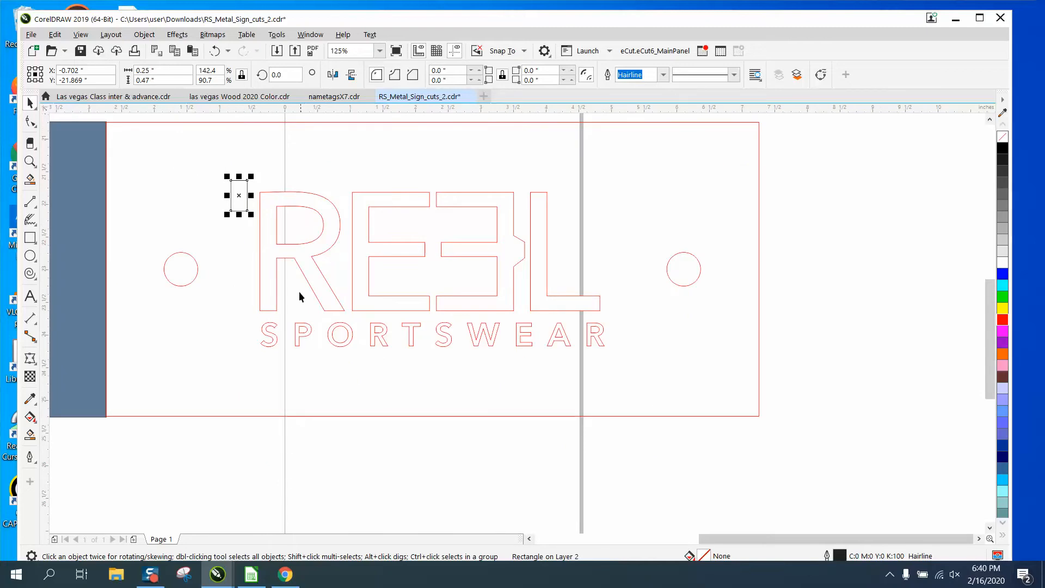
click(30, 162)
drag(223, 157, 469, 271)
click(30, 103)
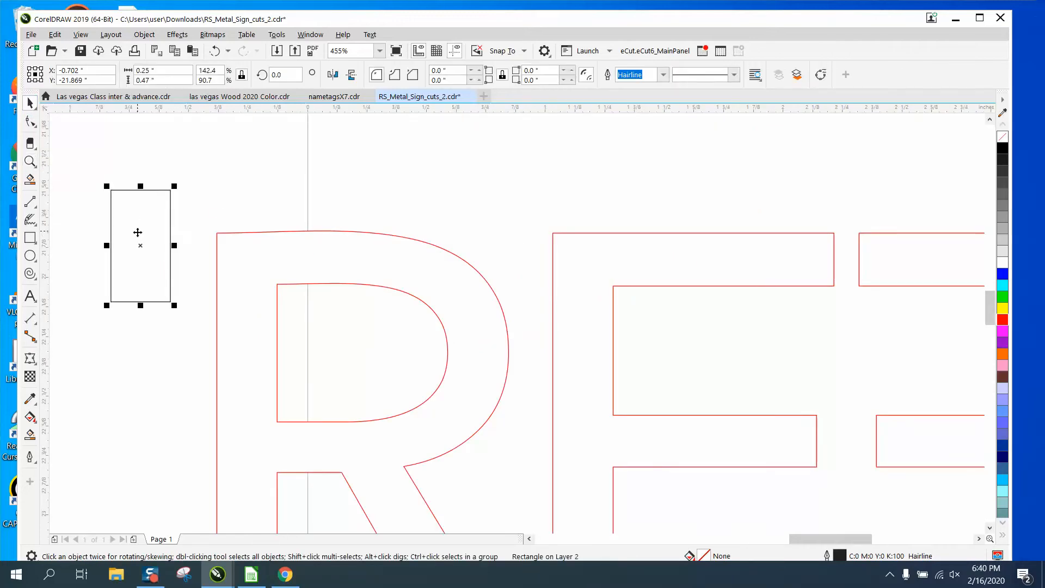
drag(141, 245, 345, 268)
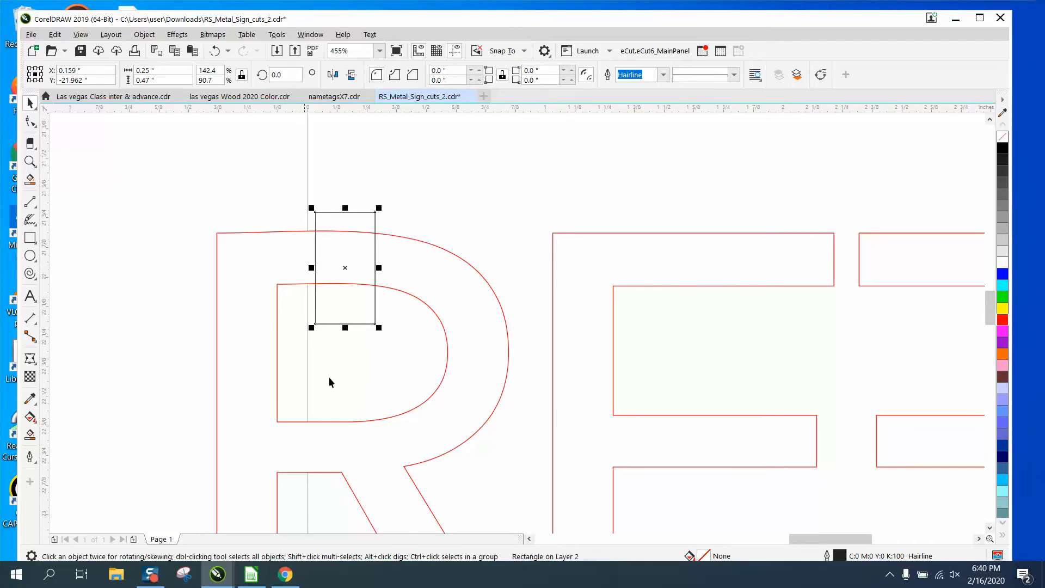
Set the document's nudge distance to 12 inches with nothing selected.
scroll(223, 271, down, 2)
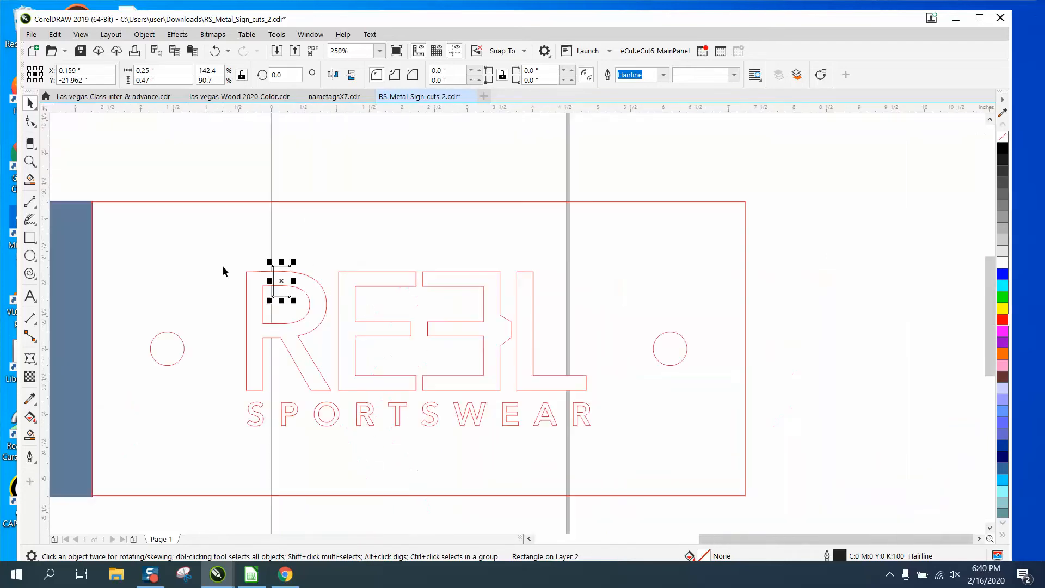
scroll(221, 262, down, 2)
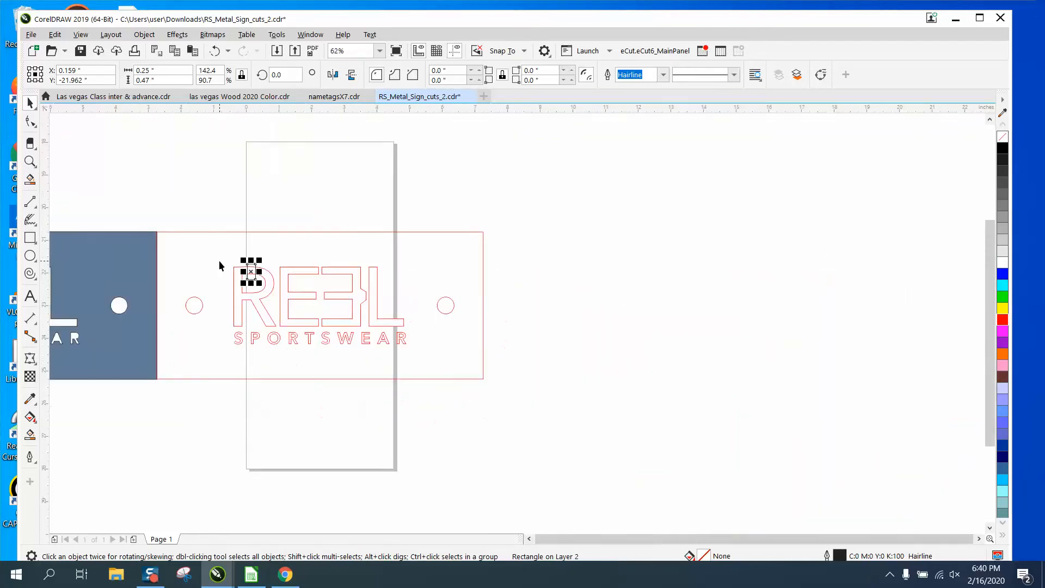
click(435, 198)
drag(446, 73, 410, 77)
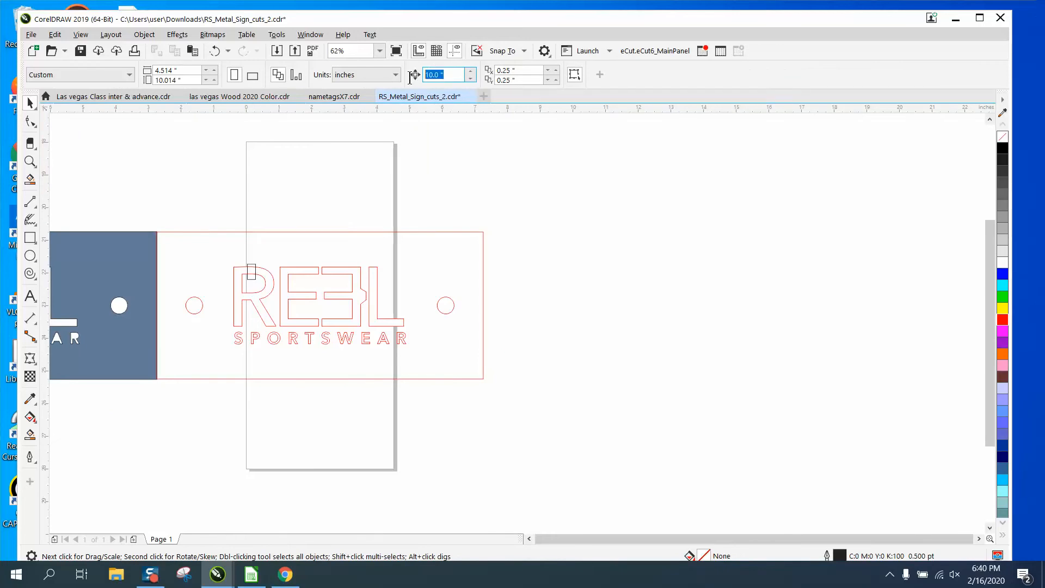
text(12)
key(Return)
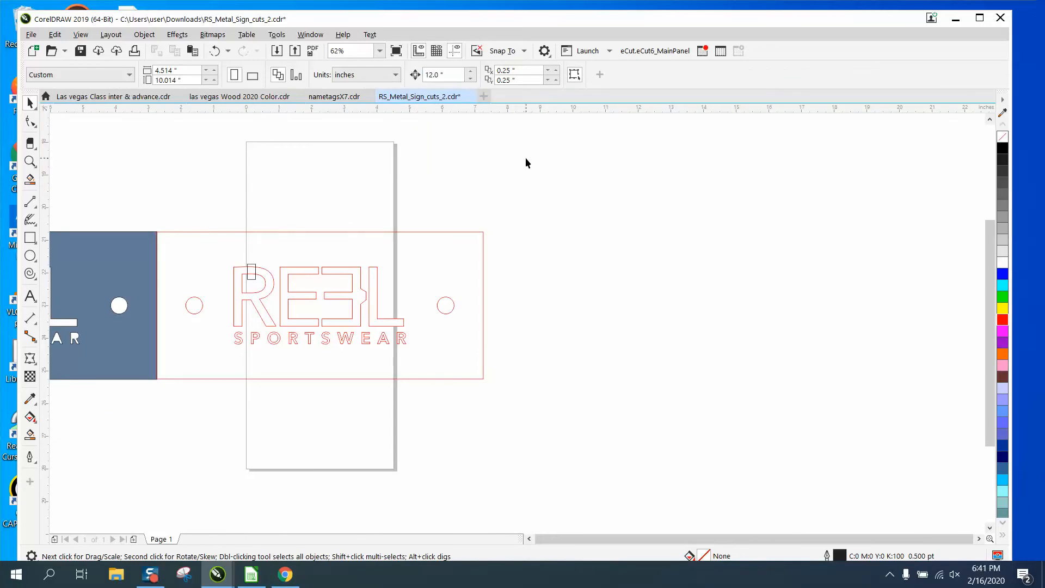
Smart-fill the R around the overlapping rectangle and nudge the new shape 12 inches to the right.
click(30, 162)
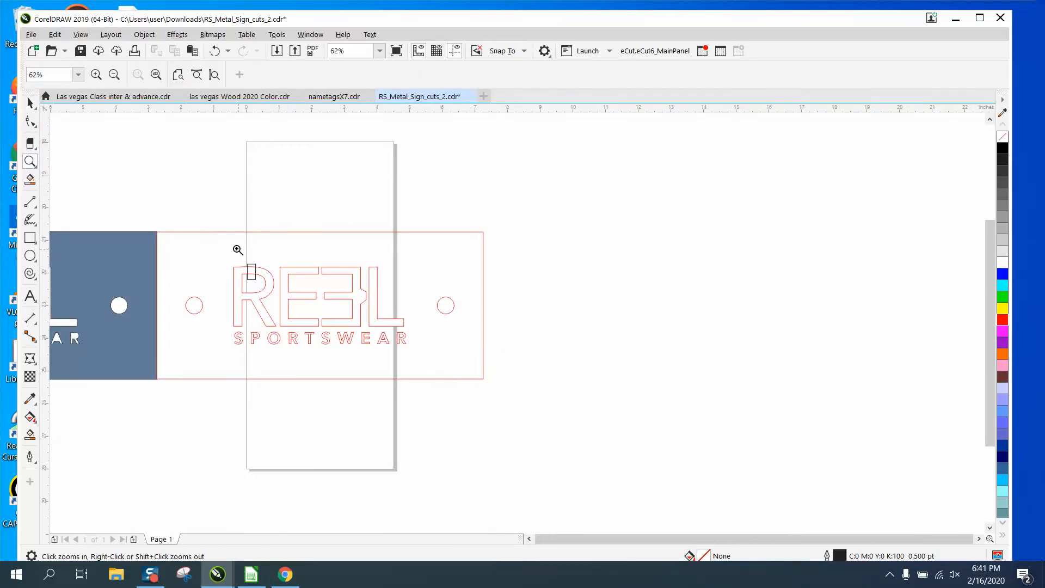
drag(224, 248, 294, 292)
scroll(294, 293, down, 6)
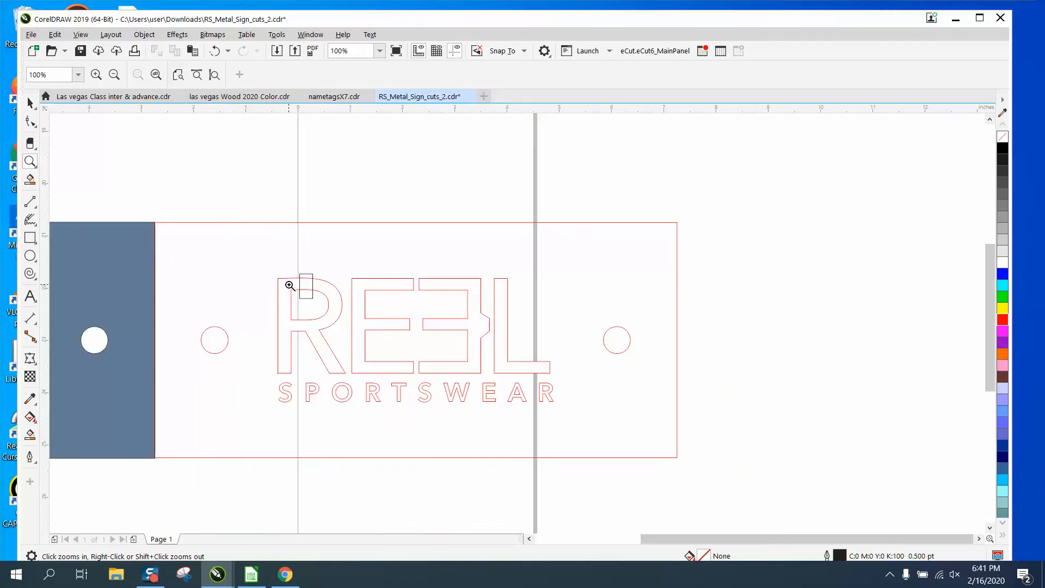
click(30, 438)
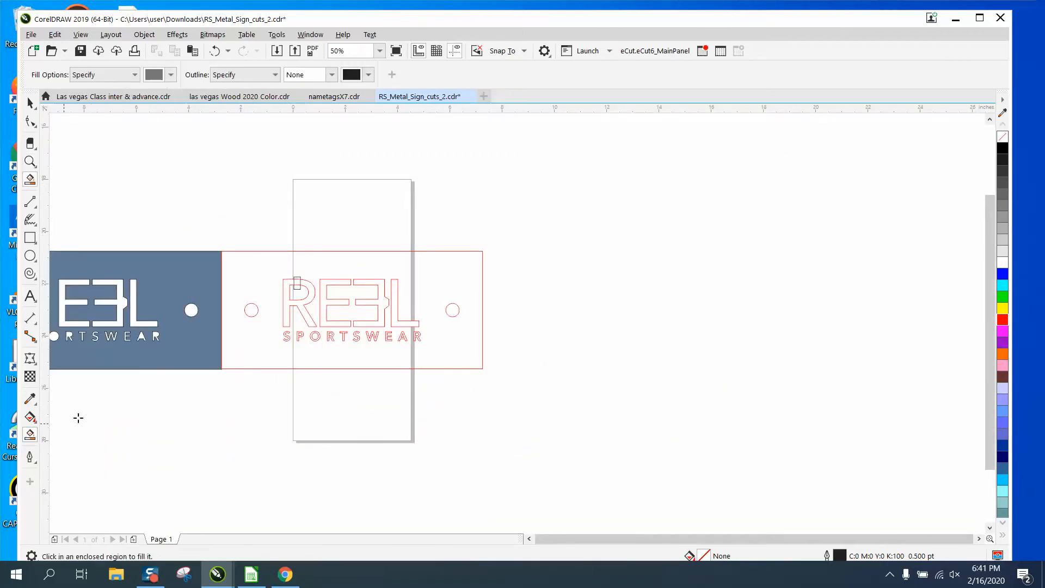
click(310, 289)
key(shift+Right)
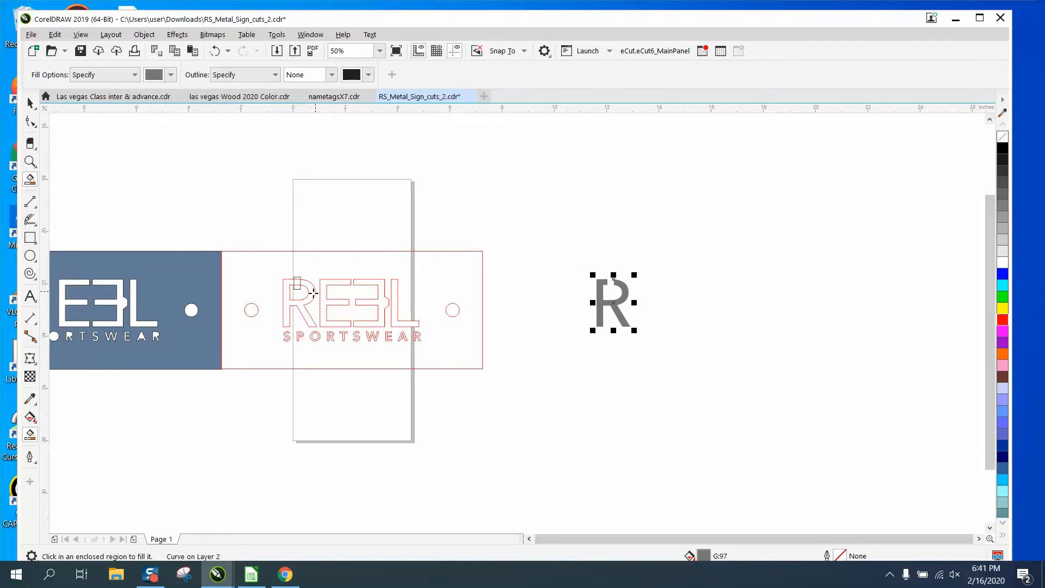
Remove the copied R's fill and give it a red hairline outline.
click(1003, 138)
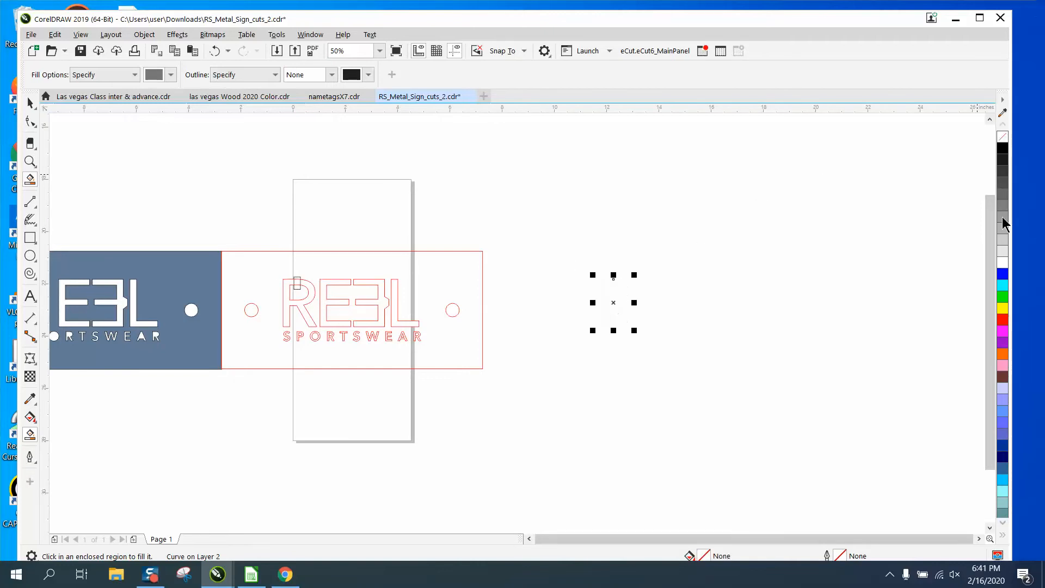
right_click(1003, 320)
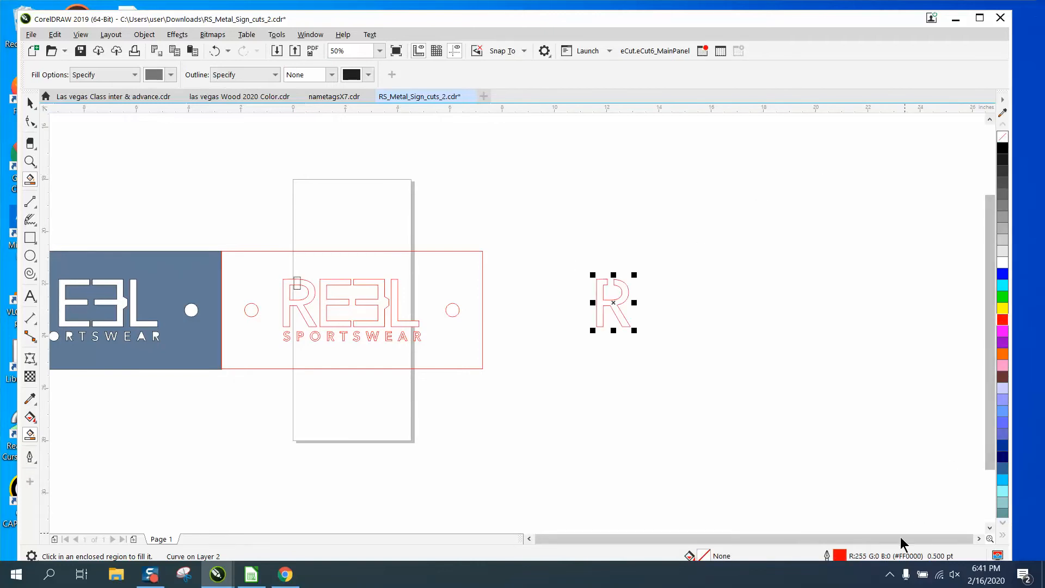
double_click(839, 556)
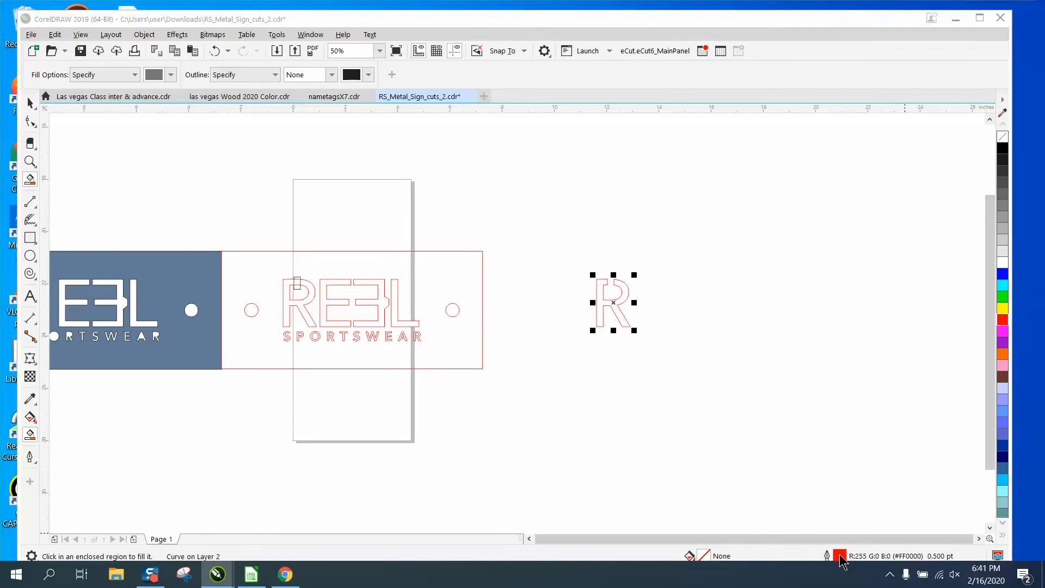
click(431, 250)
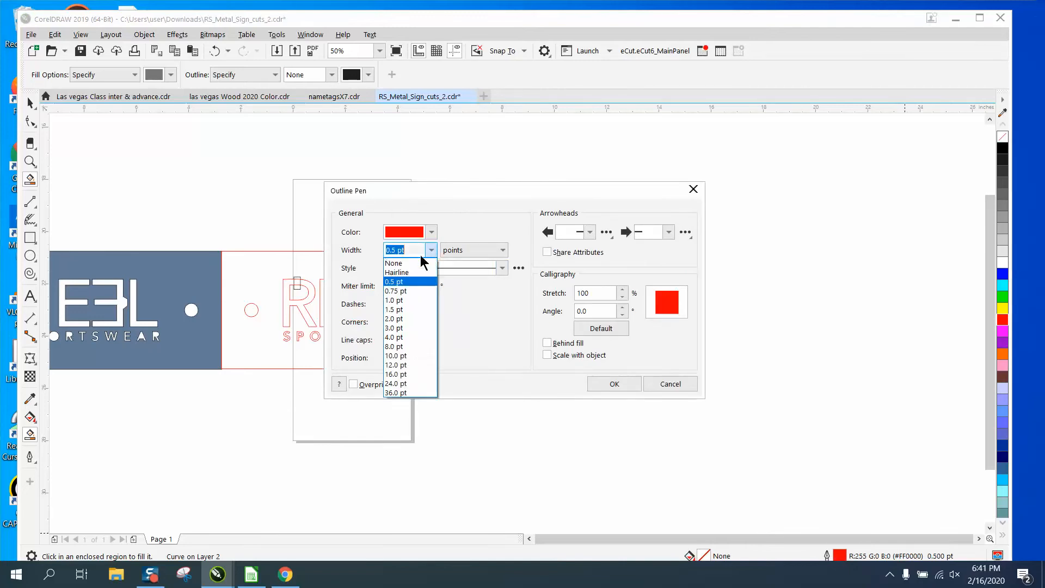
click(403, 263)
click(612, 385)
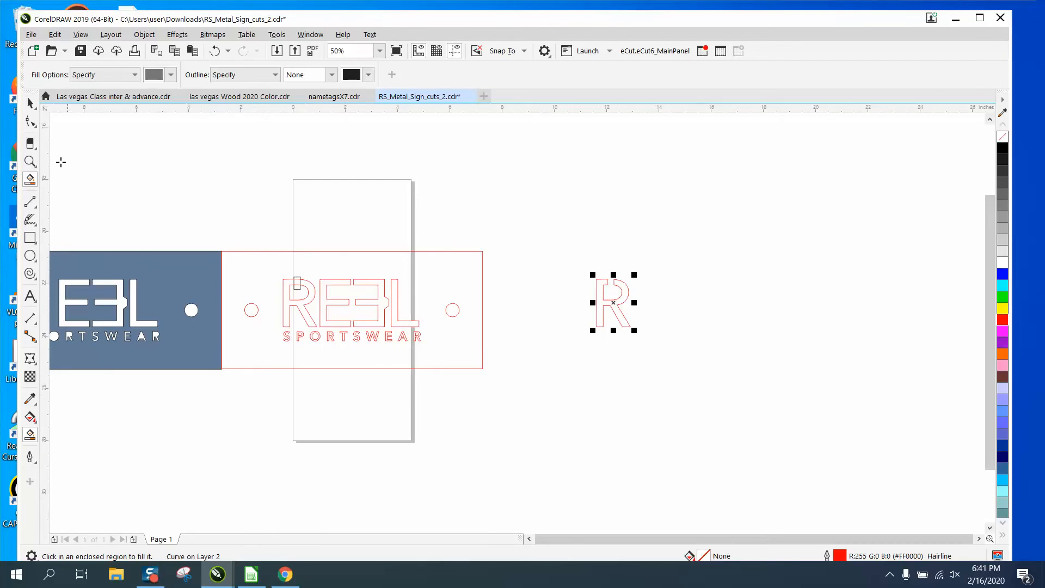
With nothing selected, change the document's default outline for graphic objects to a Hairline width.
click(30, 103)
click(609, 198)
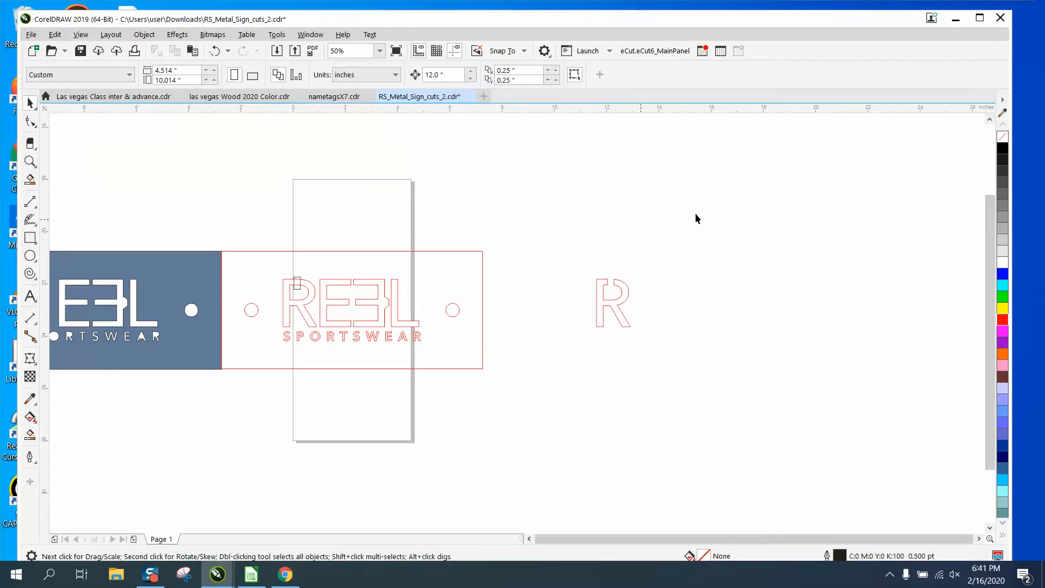
double_click(839, 556)
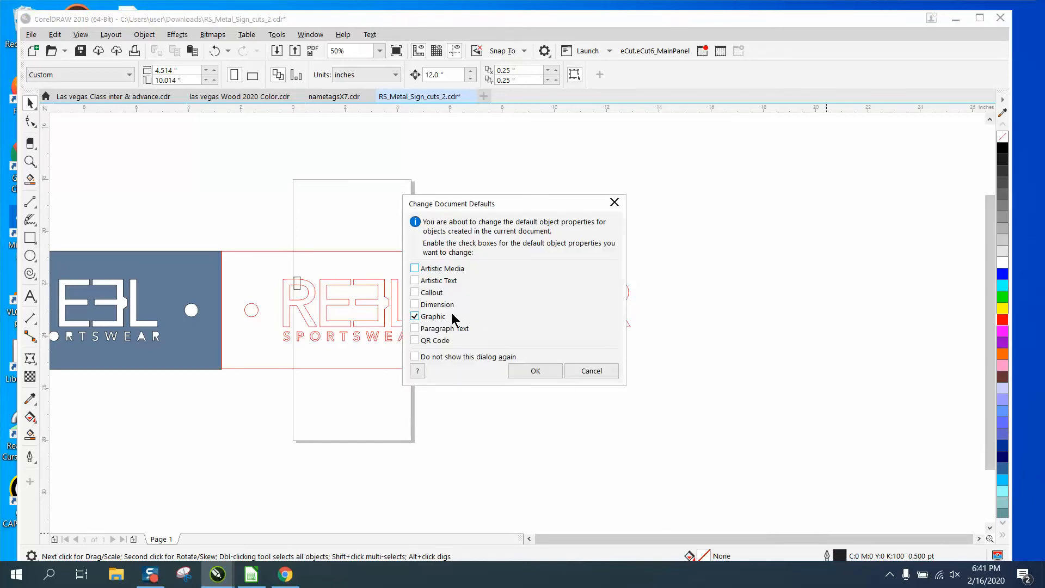
click(536, 370)
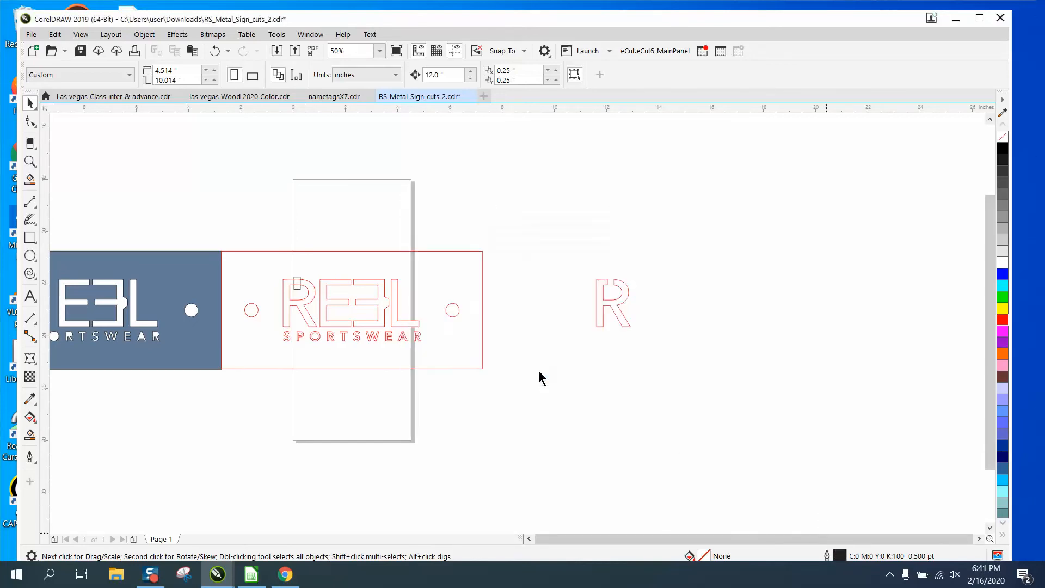
click(428, 249)
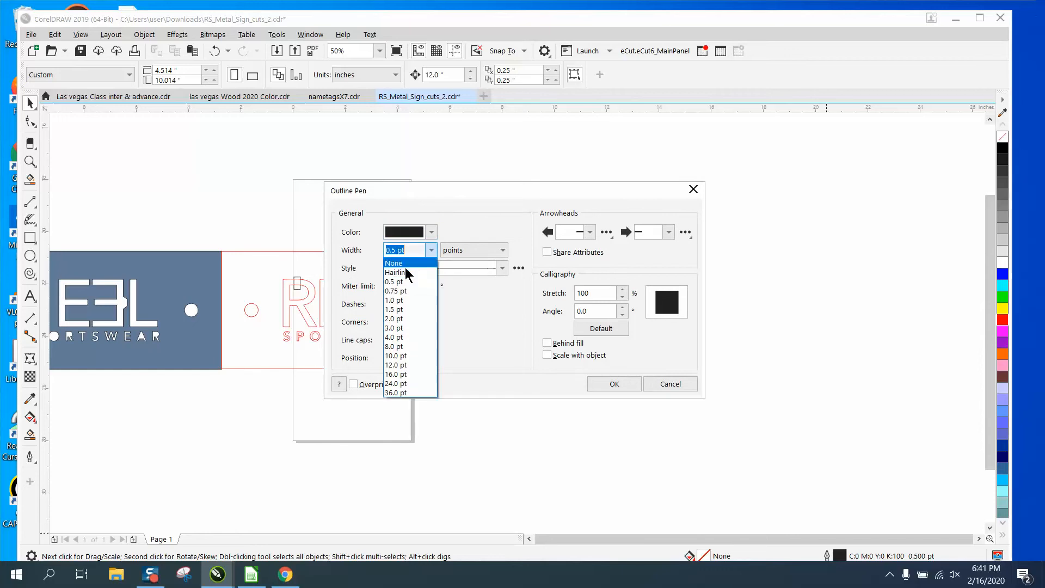
click(405, 270)
Set the default outline color to red from the RGB palette and apply the outline settings.
click(431, 232)
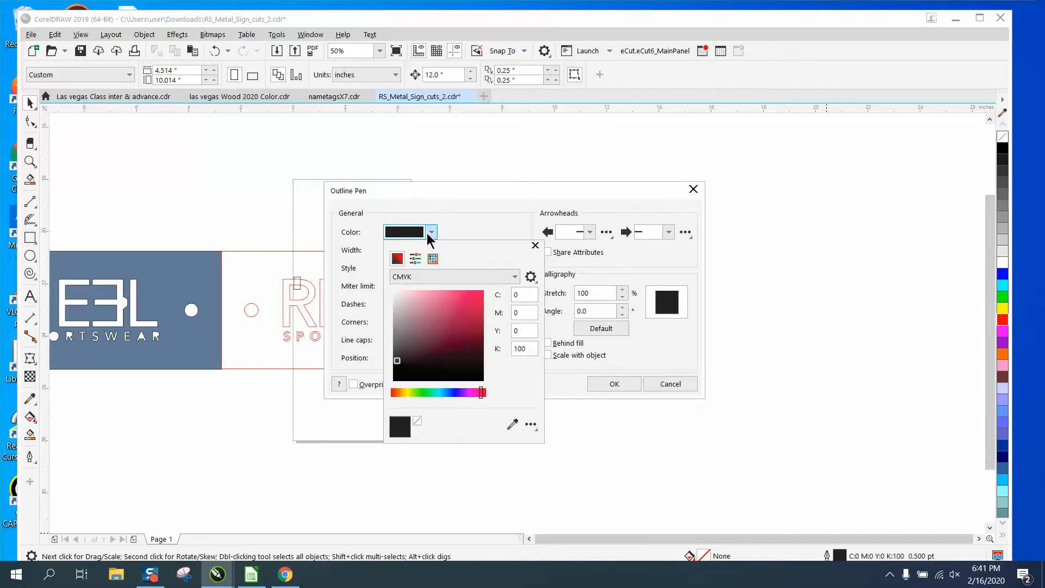
click(514, 276)
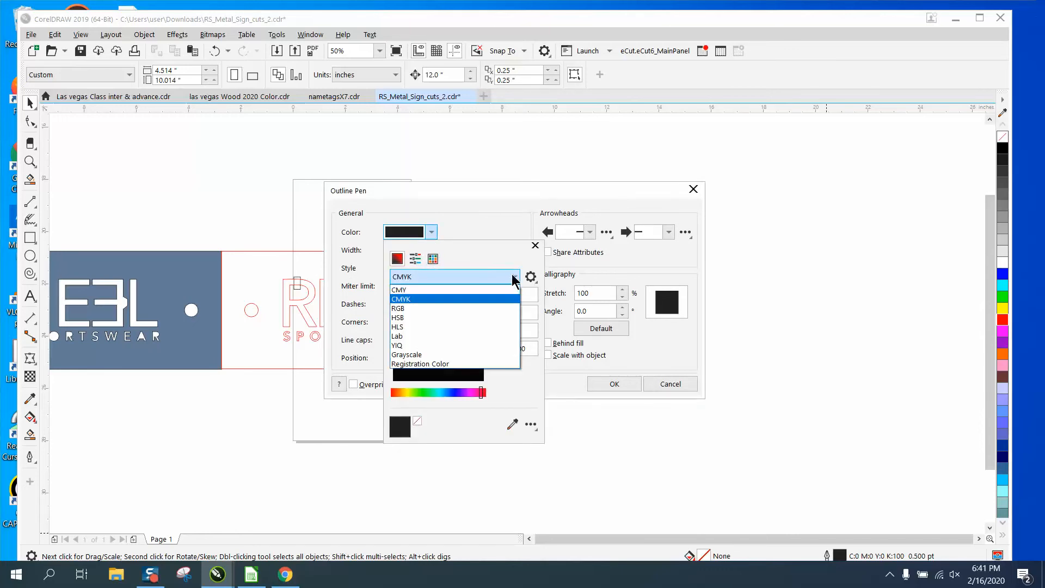
click(415, 308)
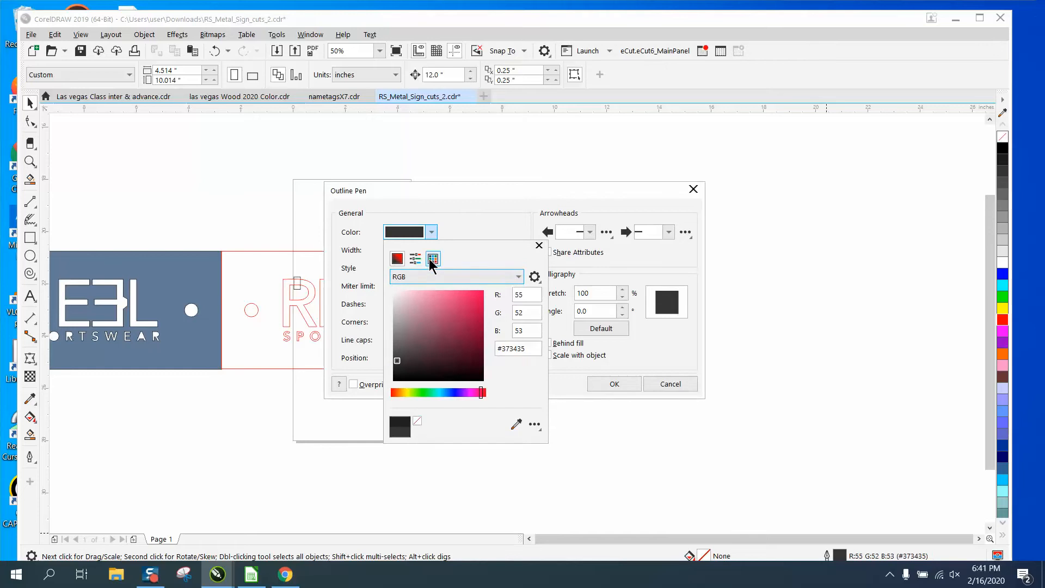
click(433, 259)
click(512, 312)
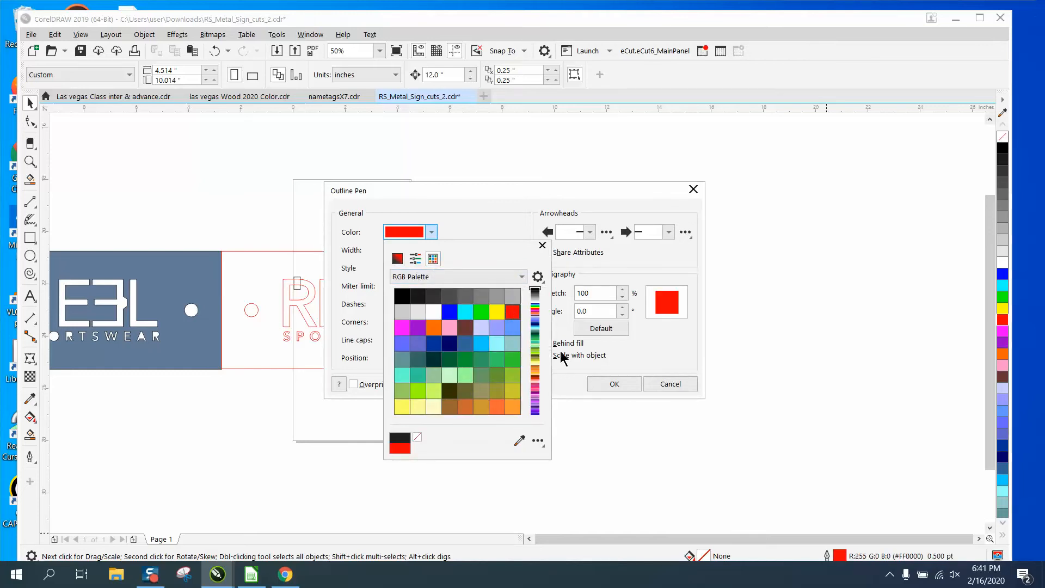
click(614, 384)
click(614, 384)
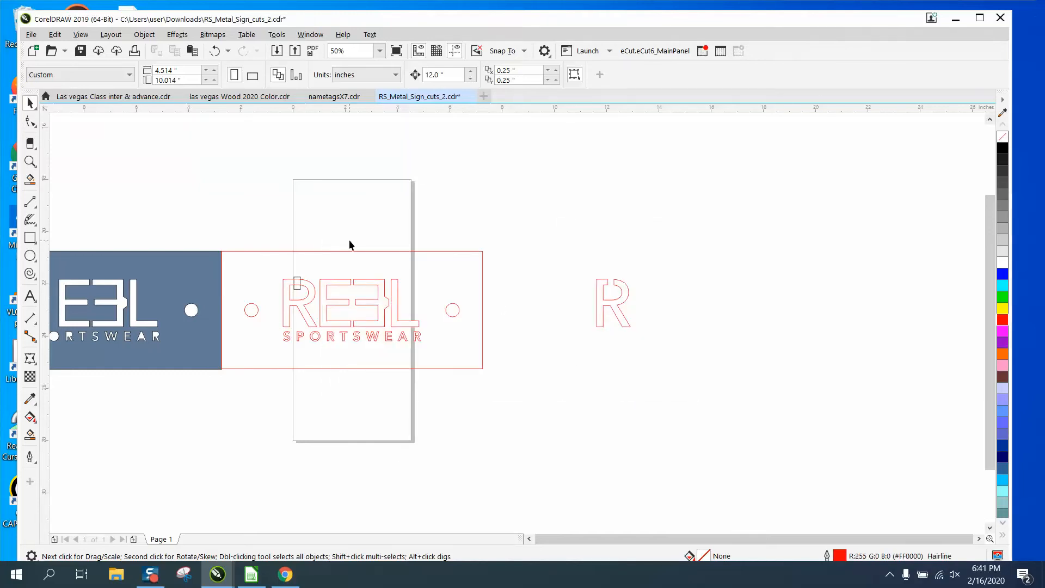
Draw a test rectangle about 2.3 by 1.1 inches above the sign to try the default outline, and delete it.
click(30, 238)
drag(450, 191, 511, 220)
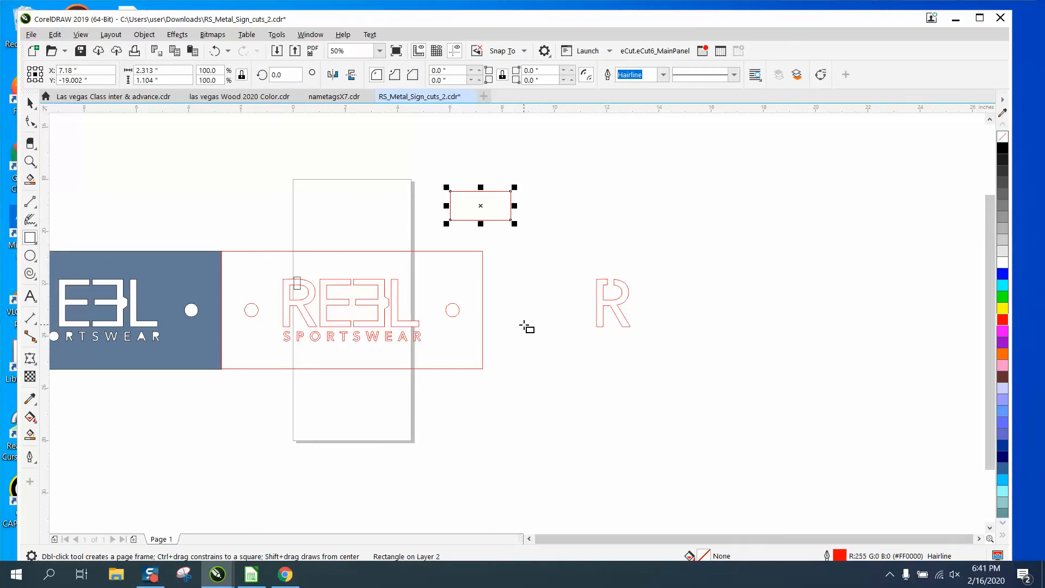
key(Delete)
click(30, 103)
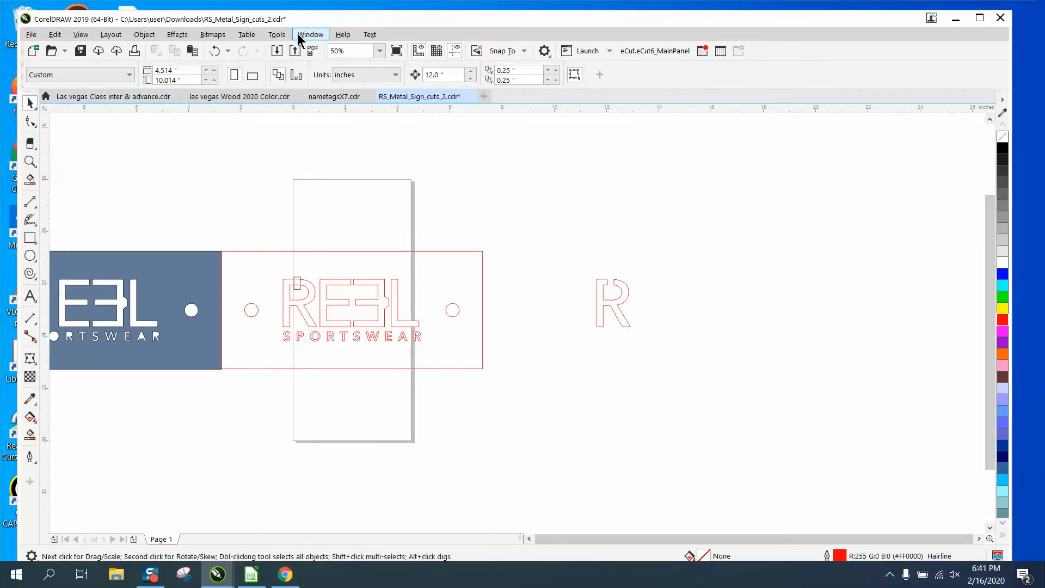
Break the combined REEL SPORTSWEAR lettering curve apart into separate objects and clear the selection.
click(277, 34)
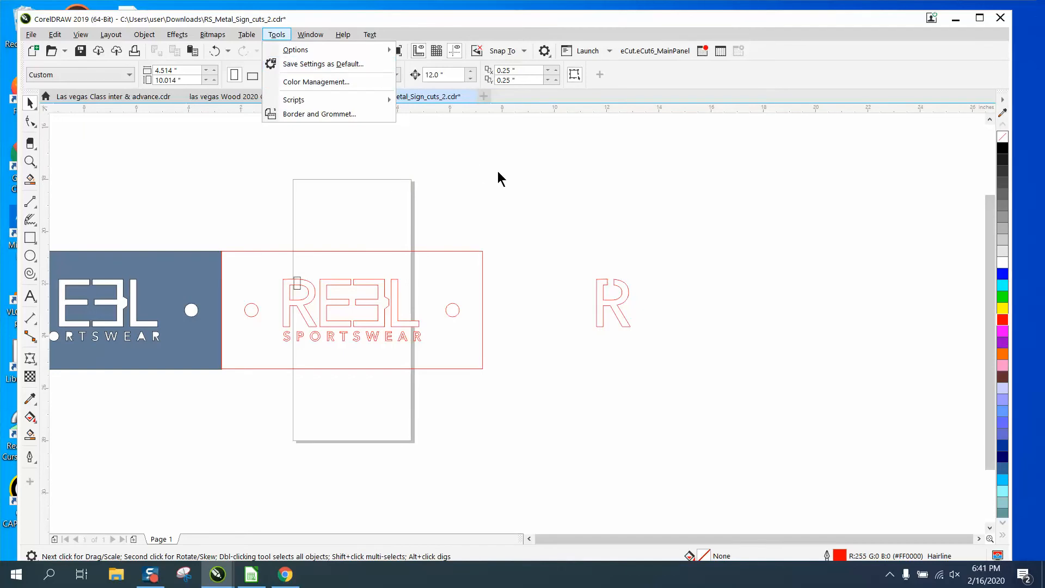
click(345, 283)
click(344, 283)
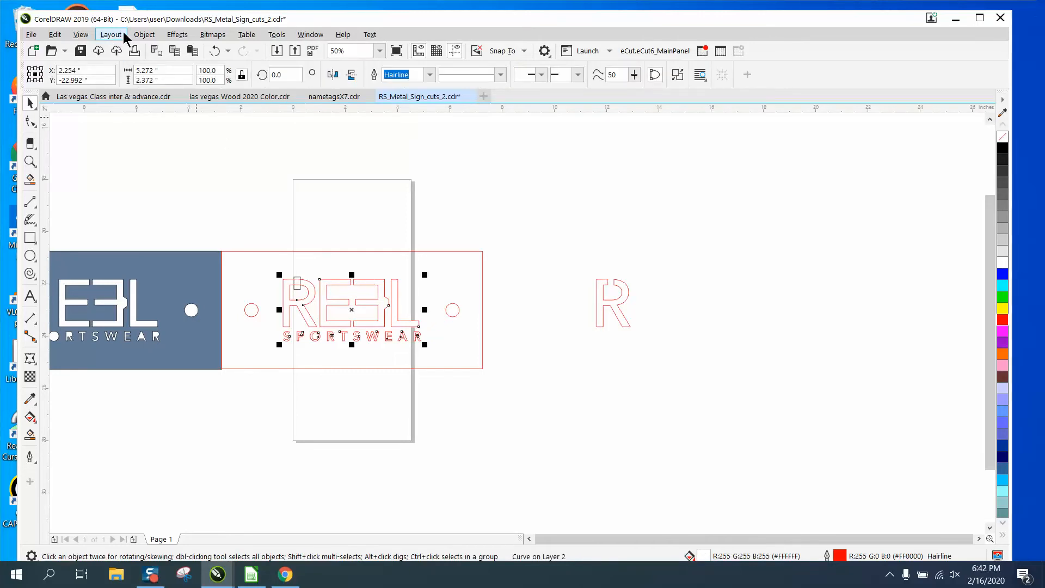
click(144, 34)
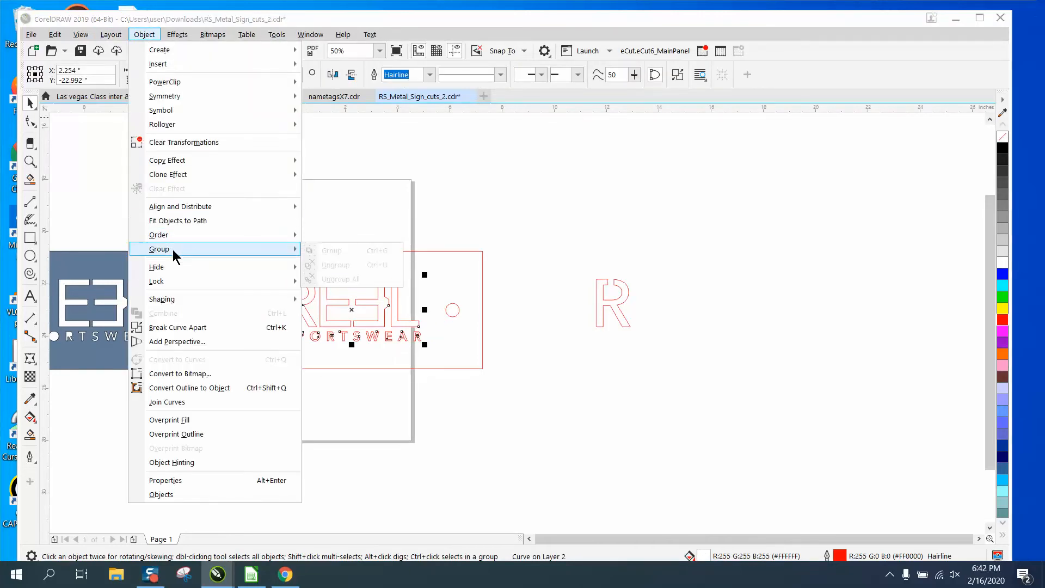
click(209, 325)
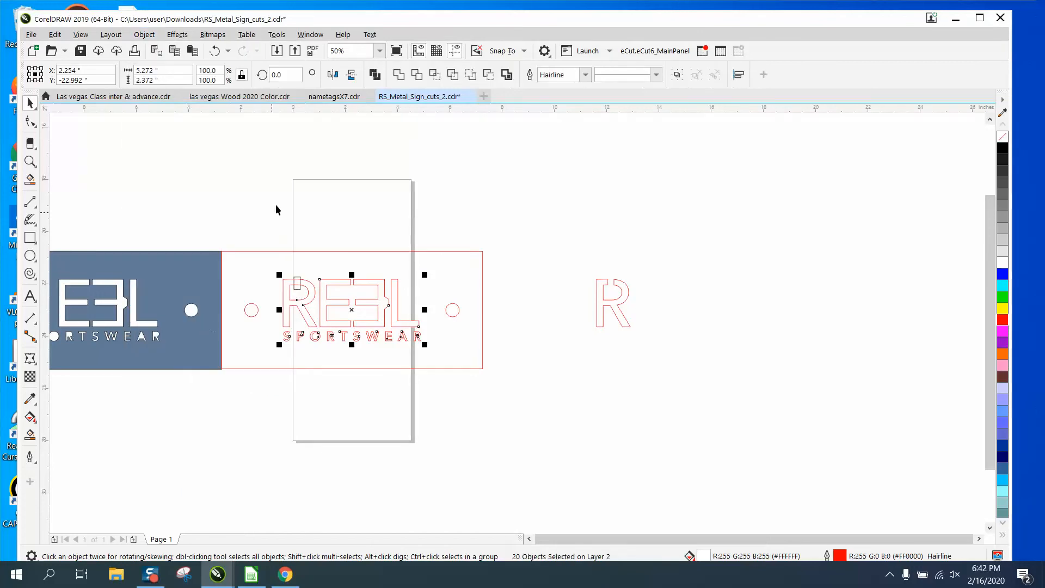
click(312, 226)
Move both large E shapes and the L 12 inches to the right, in line with the copied R.
click(335, 282)
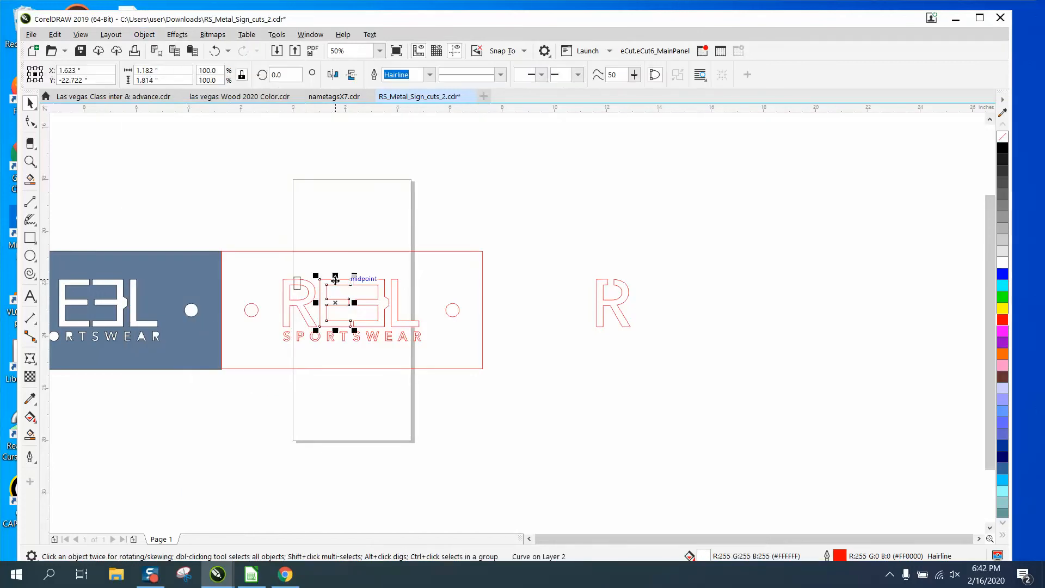
drag(337, 280, 650, 281)
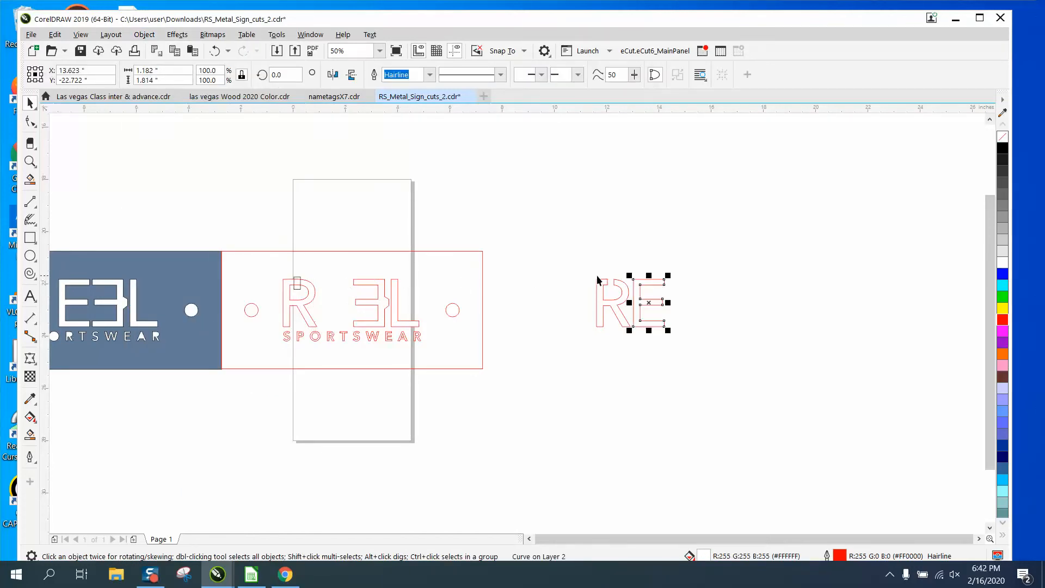
click(390, 284)
key(ctrl+r)
click(397, 286)
key(ctrl+r)
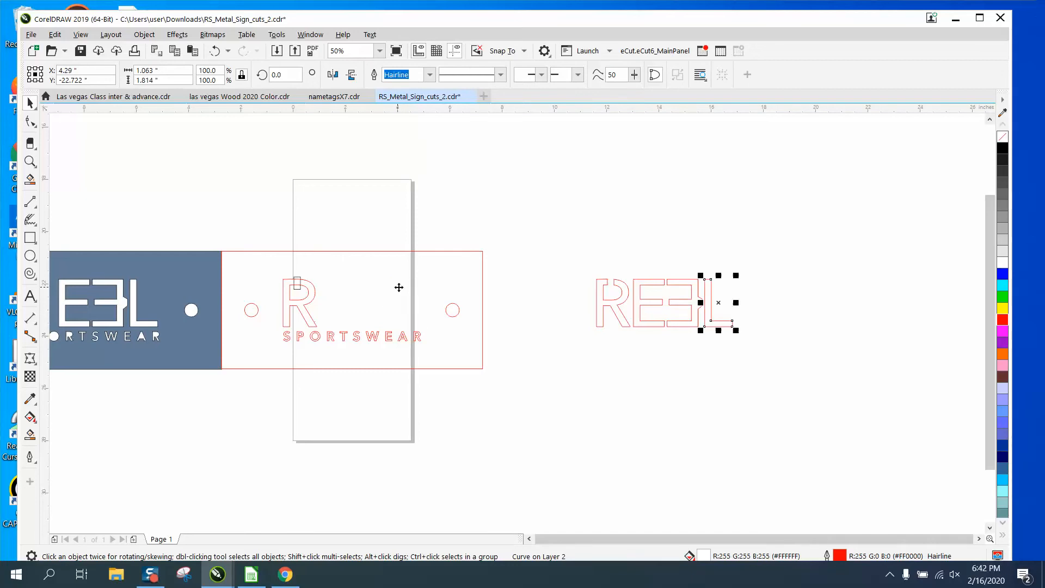
Move the two mounting-hole circles 12 inches to the right, on either side of the relocated REEL lettering.
click(446, 308)
key(ctrl+r)
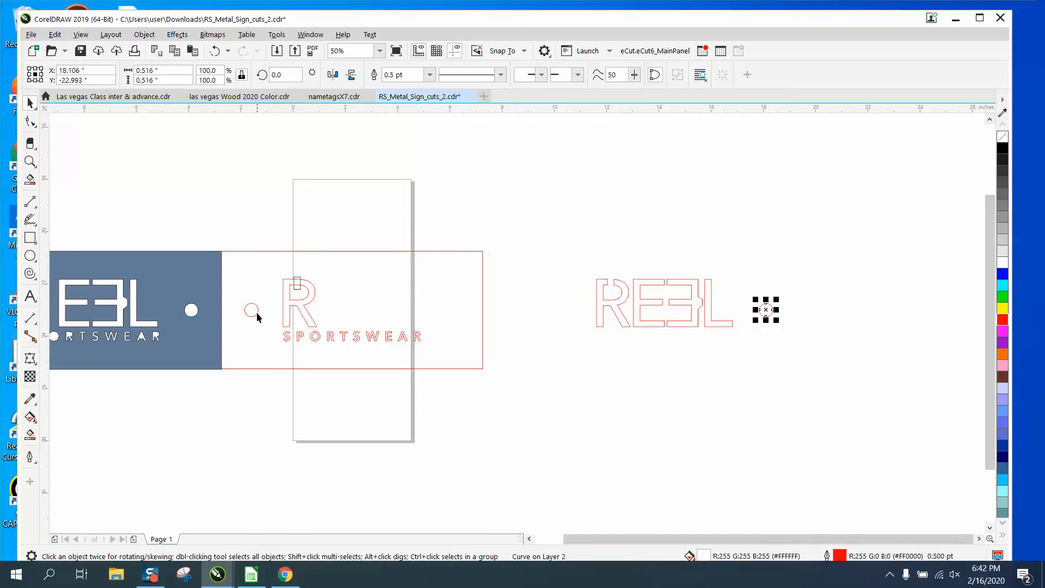
click(257, 312)
key(ctrl+r)
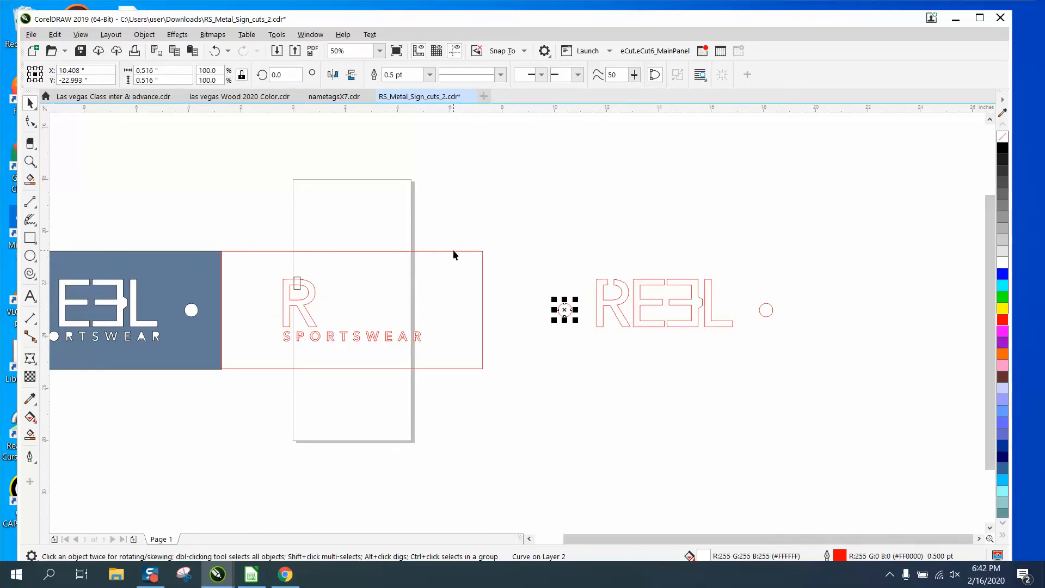
Unlock the sign's outer rectangle and nudge it 12 inches to the right around the relocated lettering and holes.
click(438, 251)
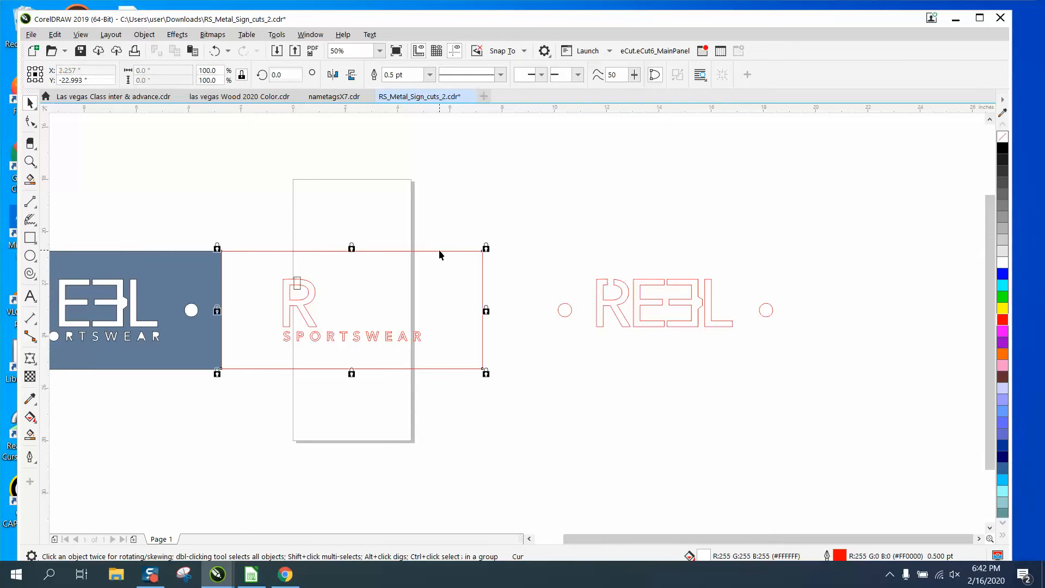
click(144, 34)
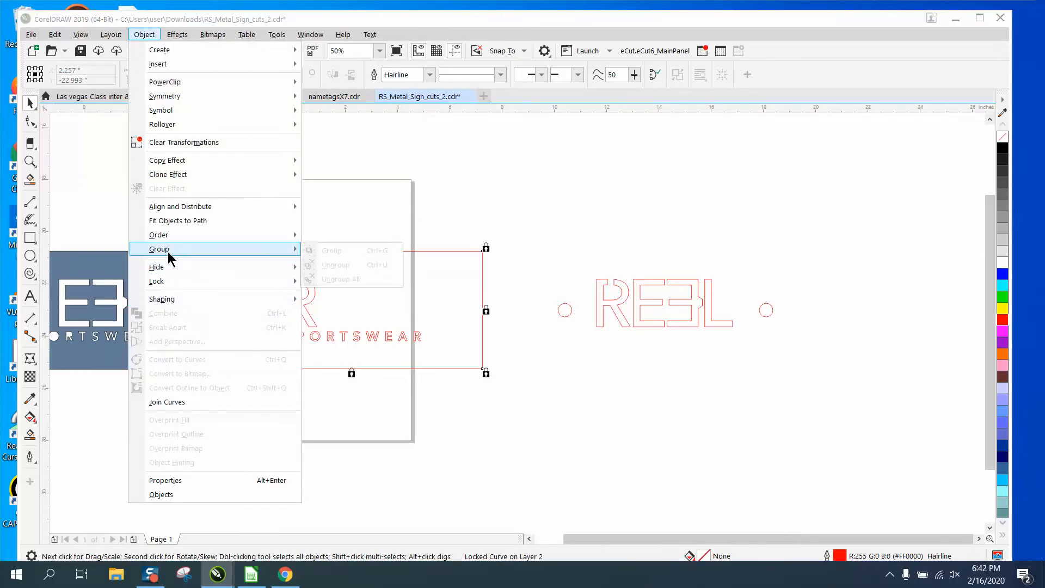
mouse_move(171, 282)
click(330, 297)
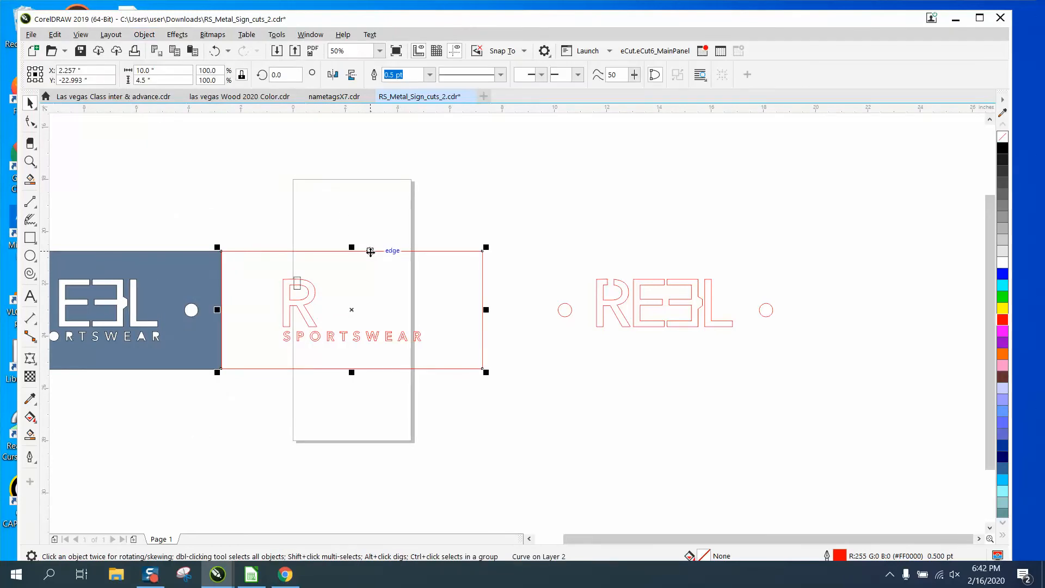
key(Right)
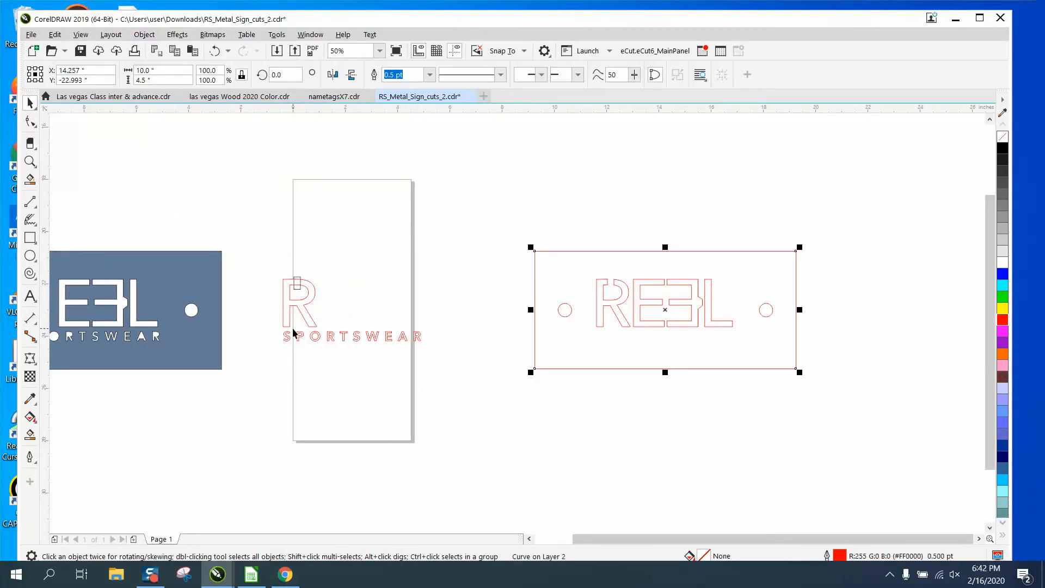
Examine the small SPORTSWEAR letters up close, especially the enclosed counters of the P, O and R.
click(30, 161)
drag(282, 303, 507, 379)
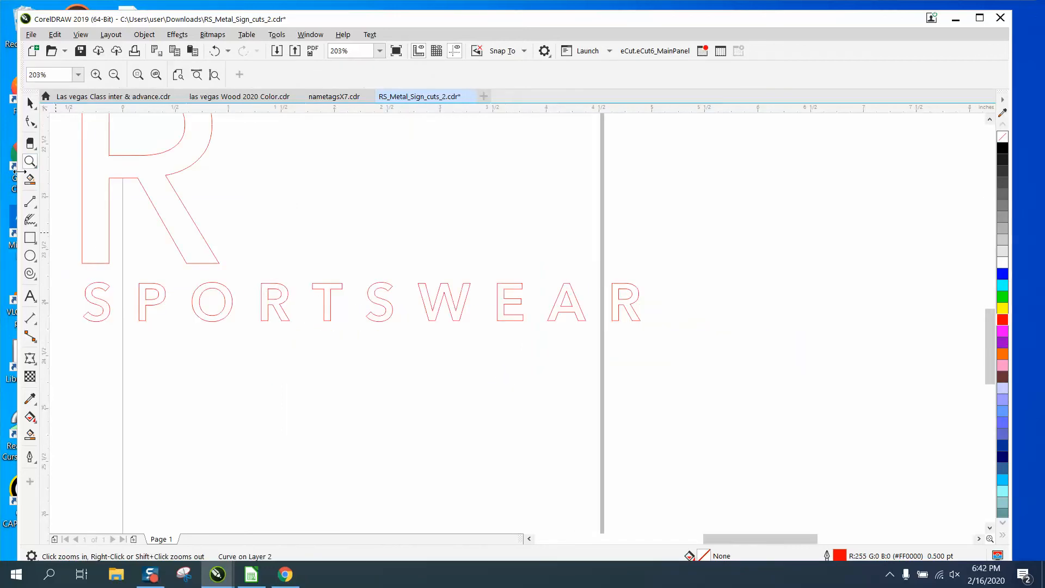
click(30, 103)
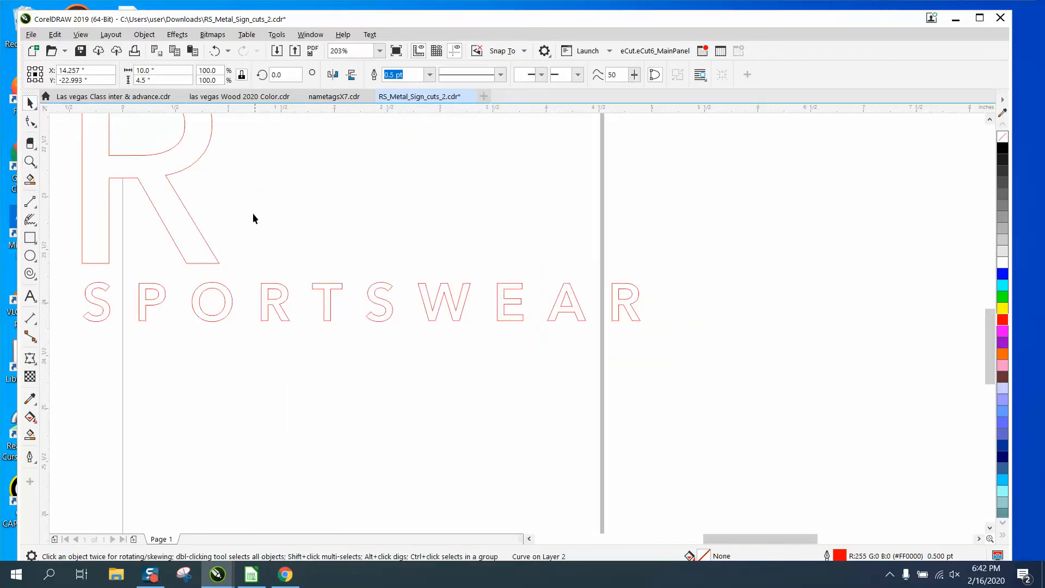
click(224, 288)
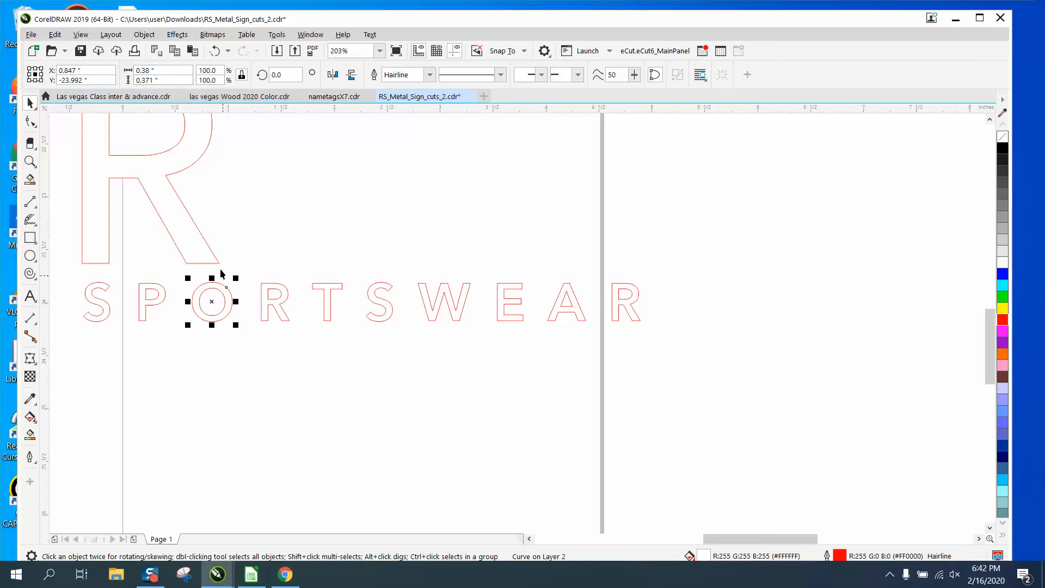
scroll(335, 240, down, 3)
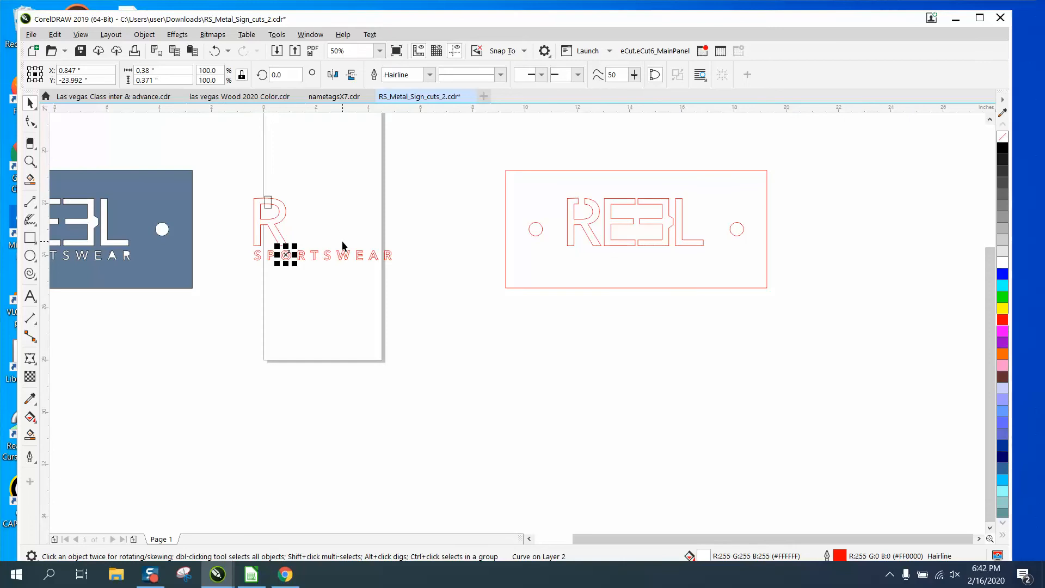
click(30, 162)
drag(238, 219, 469, 291)
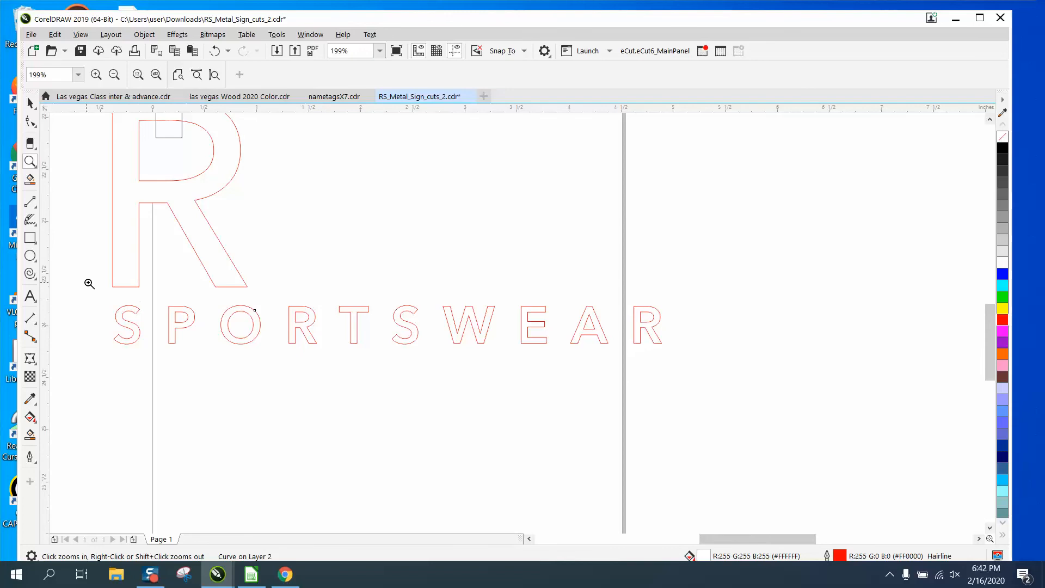
drag(131, 279, 357, 376)
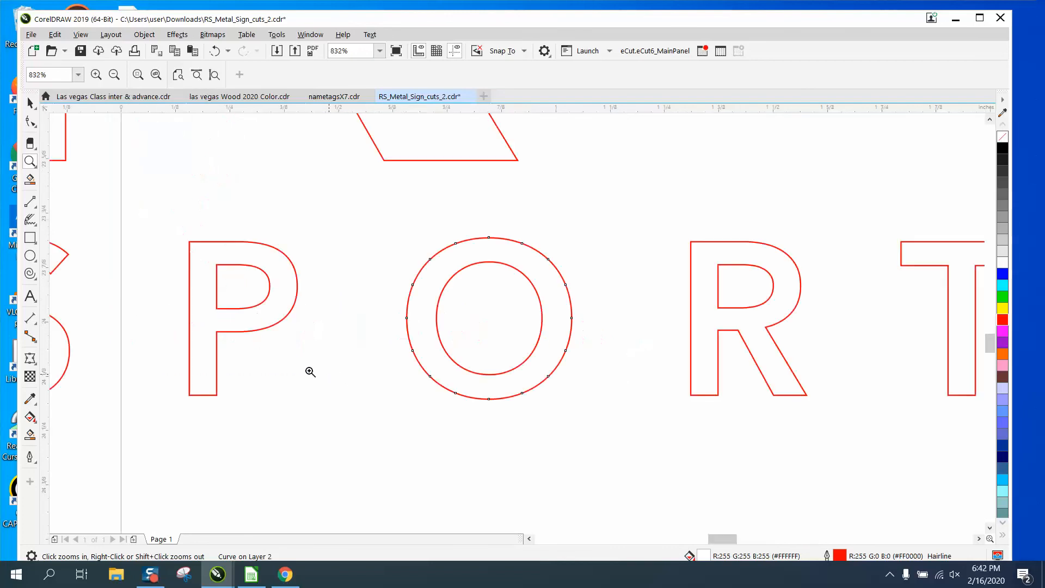
Measure the stroke width of the O in SPORTSWEAR with a parallel dimension, and delete the dimension.
click(34, 206)
click(30, 317)
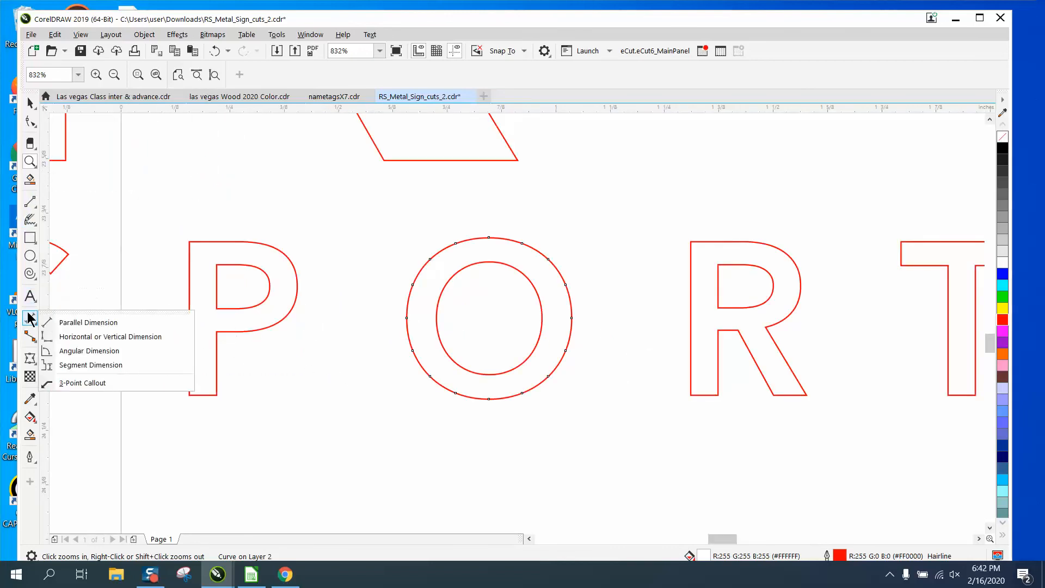
click(71, 320)
drag(436, 318, 406, 317)
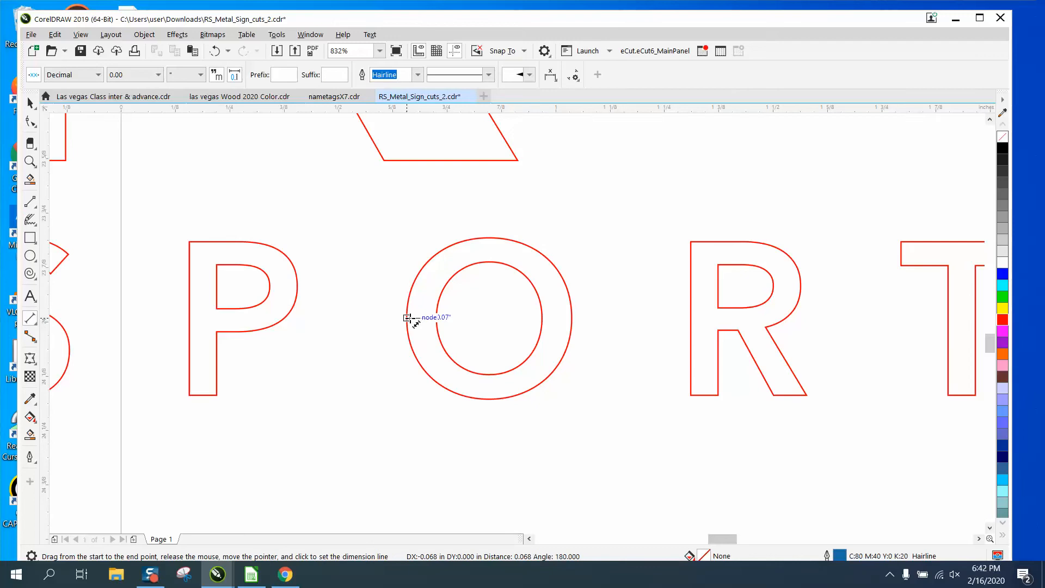
click(408, 301)
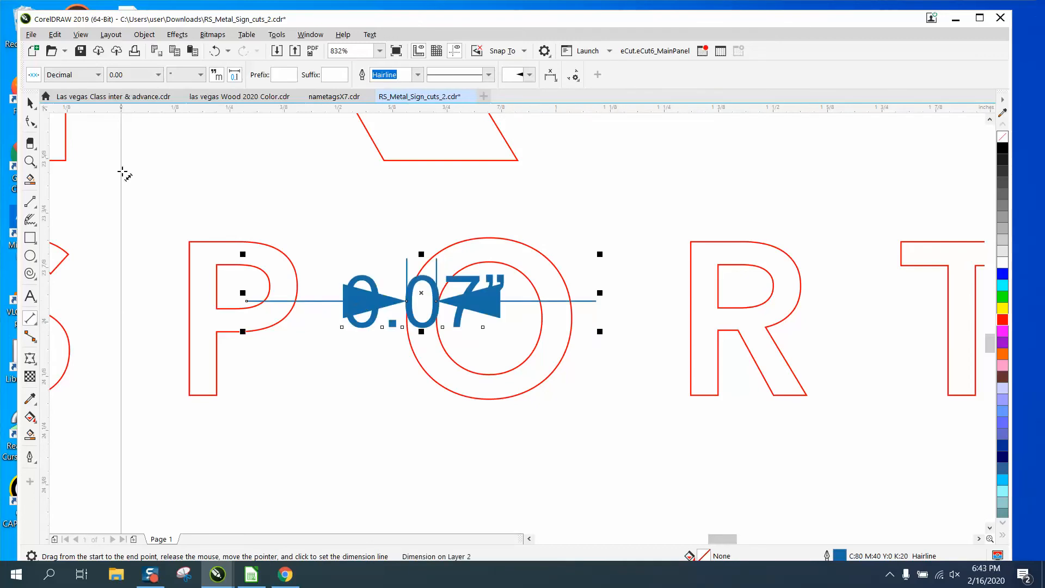
click(29, 103)
key(Delete)
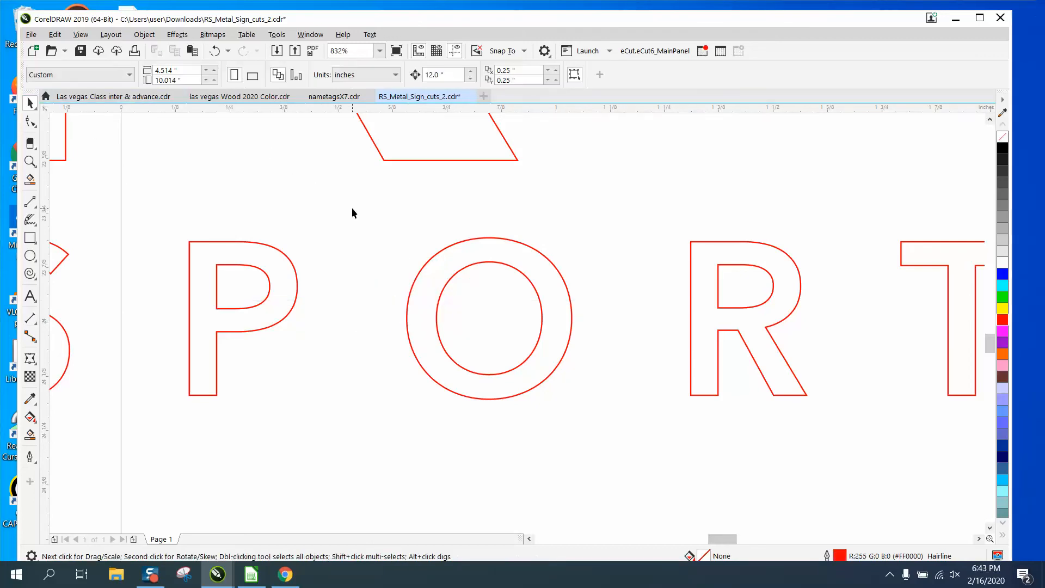
Draw a narrow bridge rectangle between the small P and O, set its width to 0.07", and stretch it to about 0.65" tall.
click(30, 238)
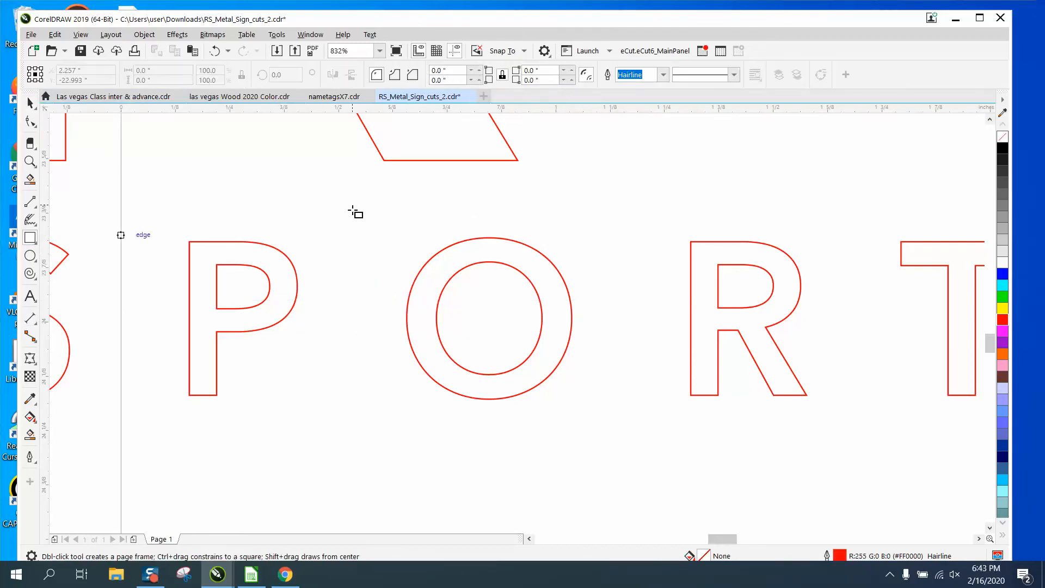
drag(353, 205, 364, 261)
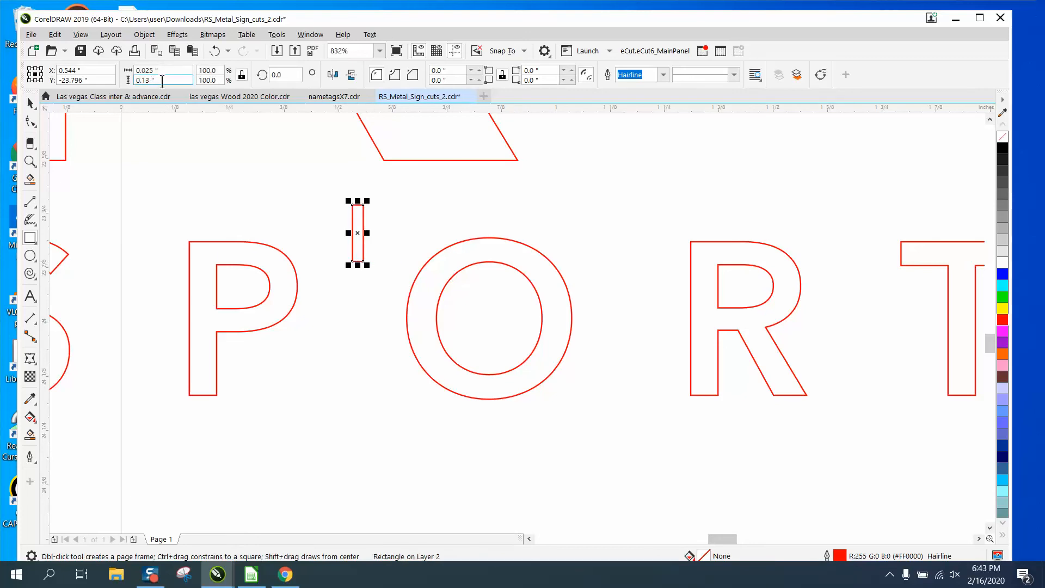
drag(162, 72, 130, 75)
text(.07)
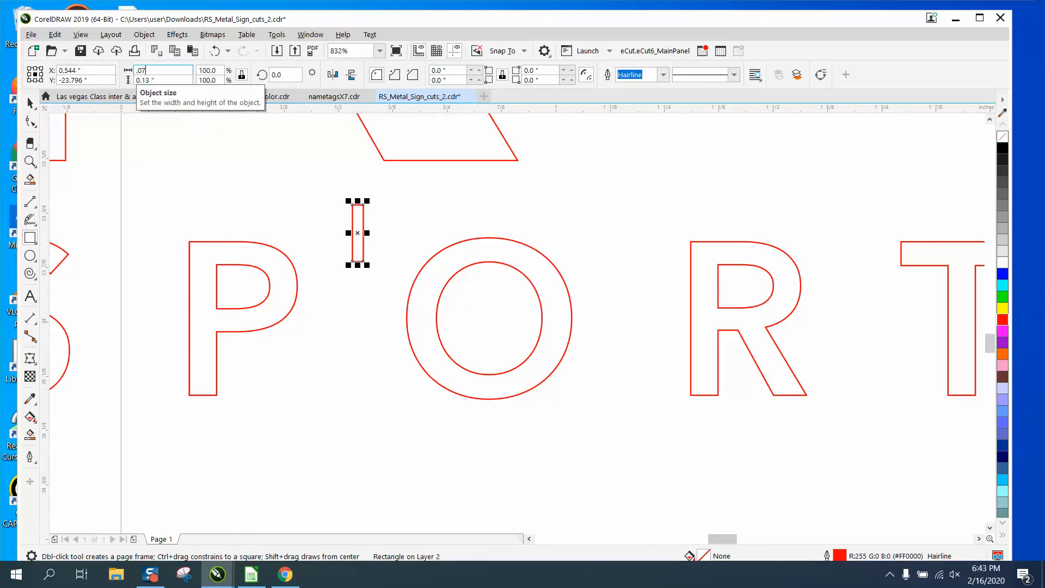
key(Return)
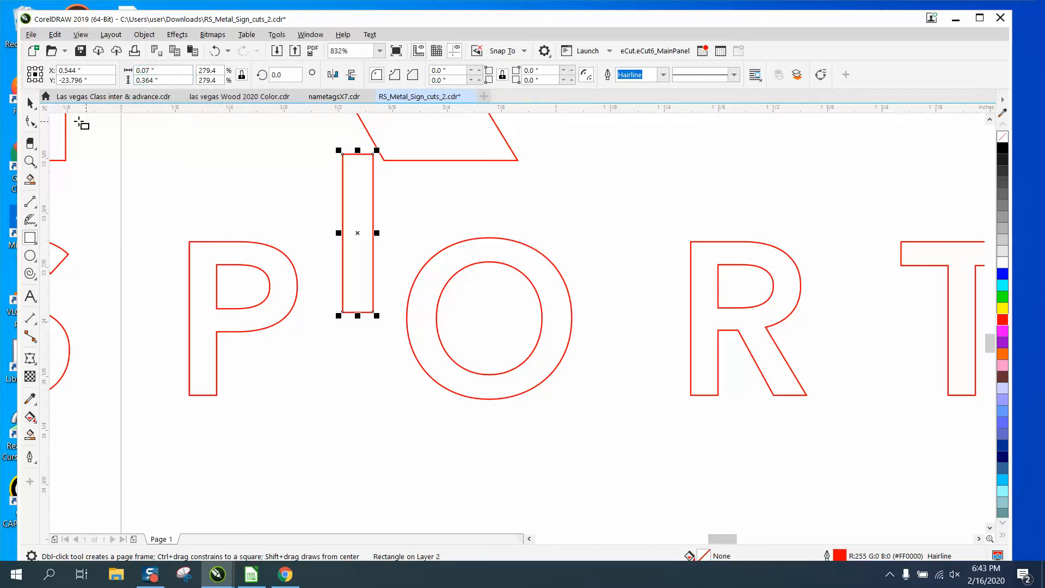
click(31, 105)
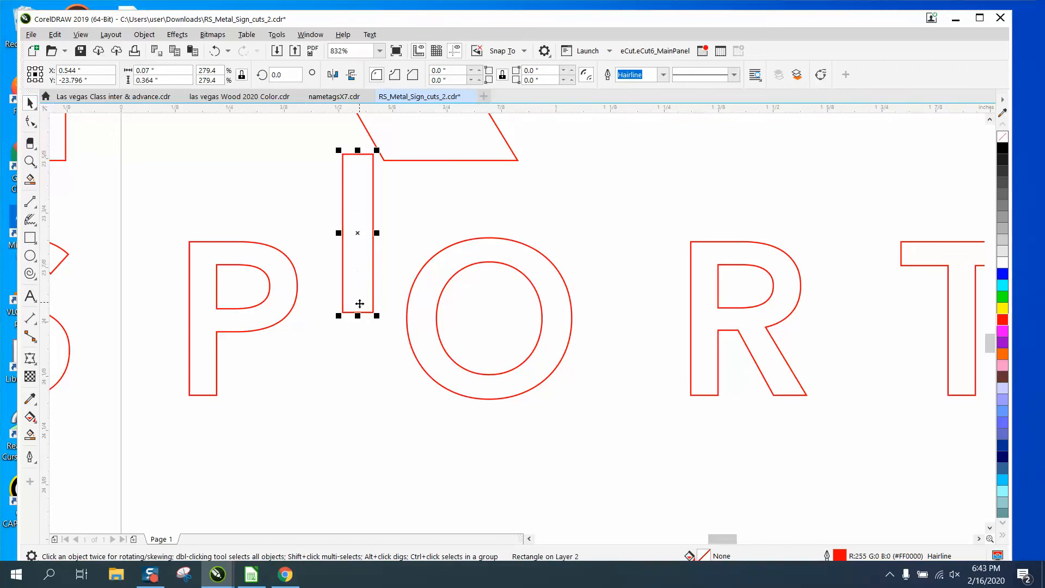
drag(357, 316, 358, 430)
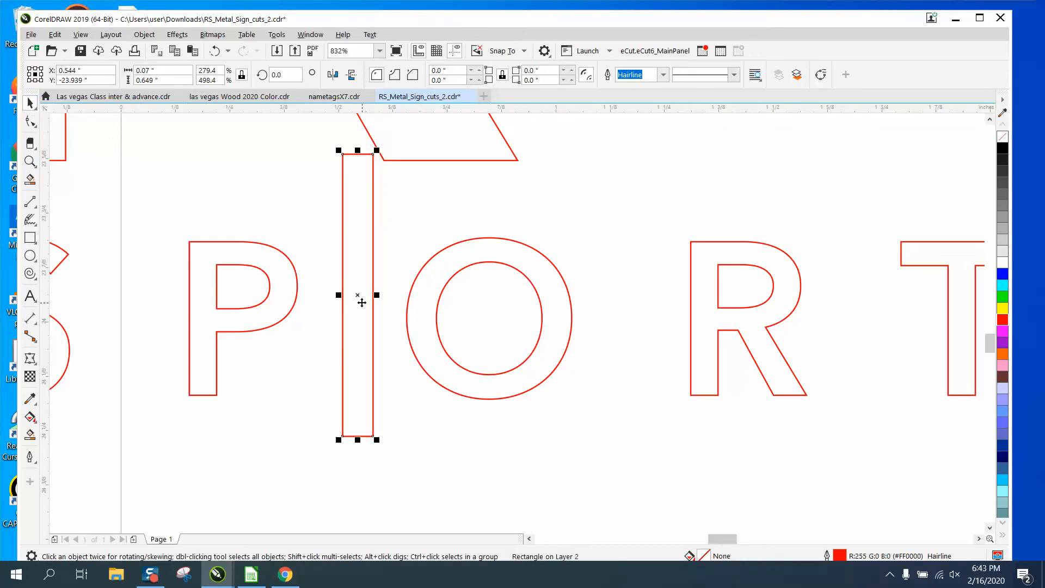
Move the bridge rectangle onto the O in SPORTSWEAR, snapping its center to the O's center.
drag(357, 295, 608, 315)
click(573, 216)
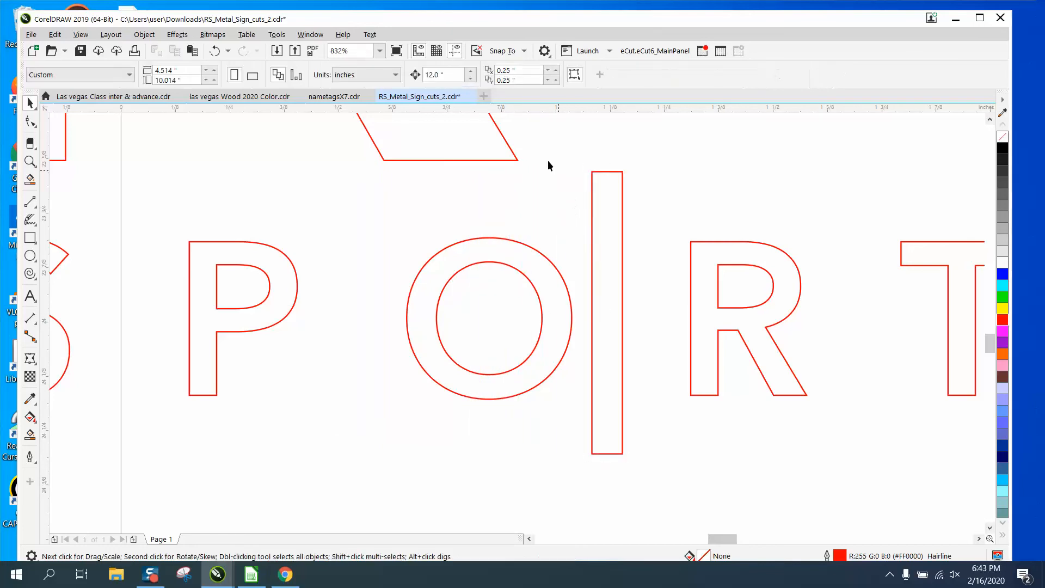
click(519, 50)
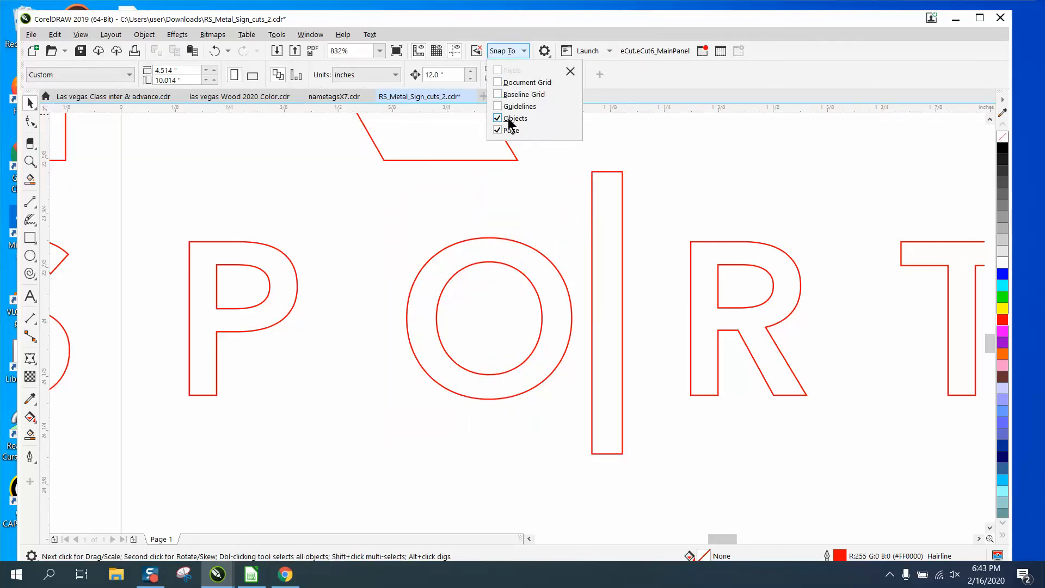
click(625, 294)
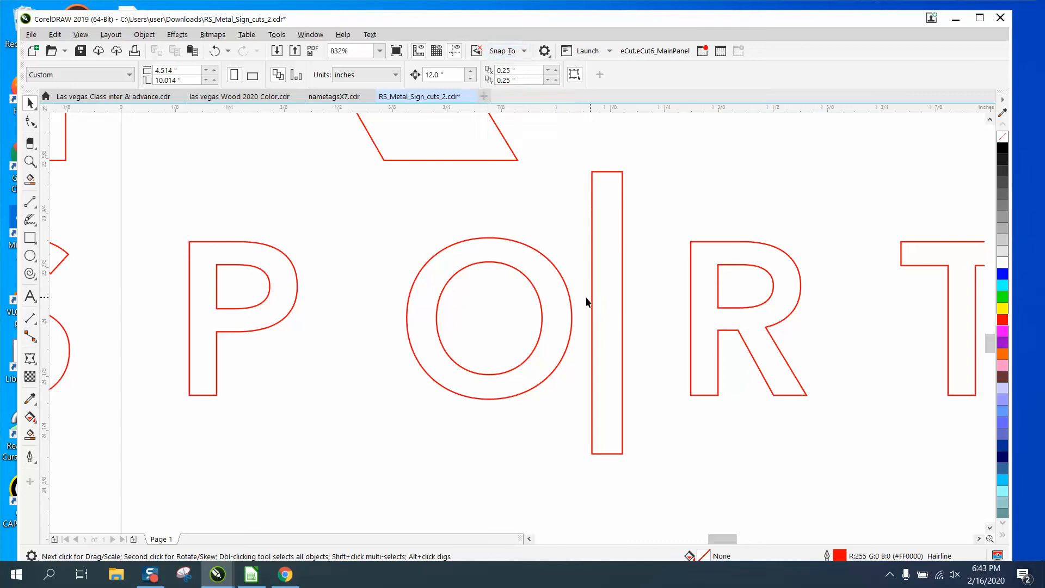
click(567, 292)
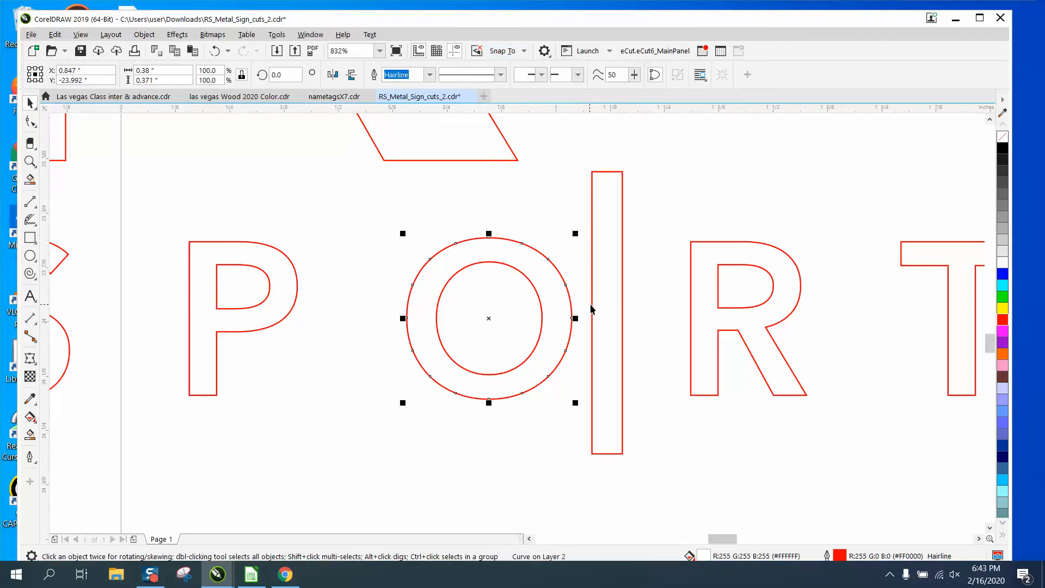
click(610, 302)
click(623, 303)
drag(623, 303, 490, 318)
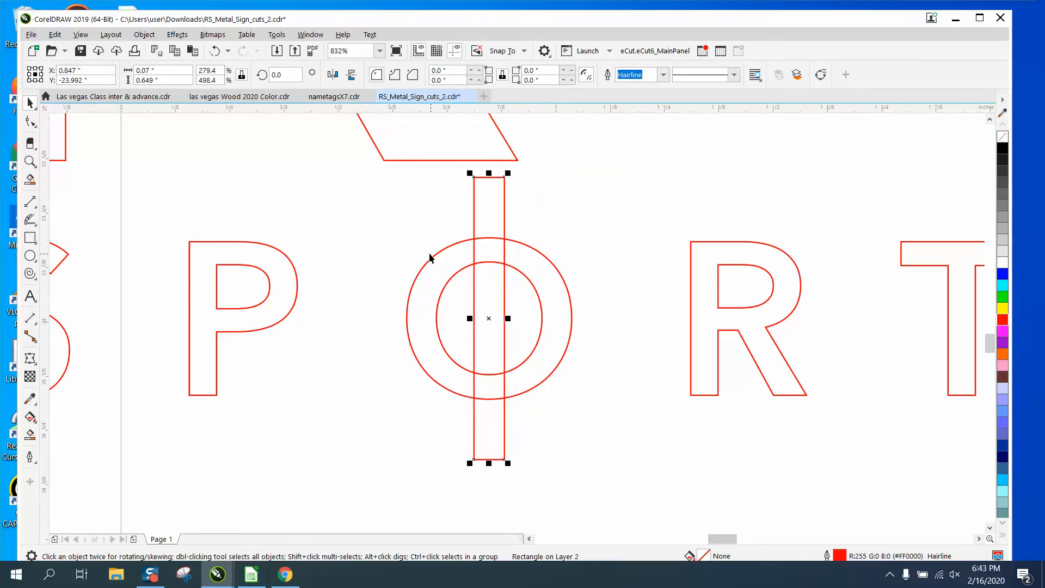
Delete the leftover outer outline of the original large R above the SPORTSWEAR letters.
scroll(429, 257, down, 3)
click(412, 209)
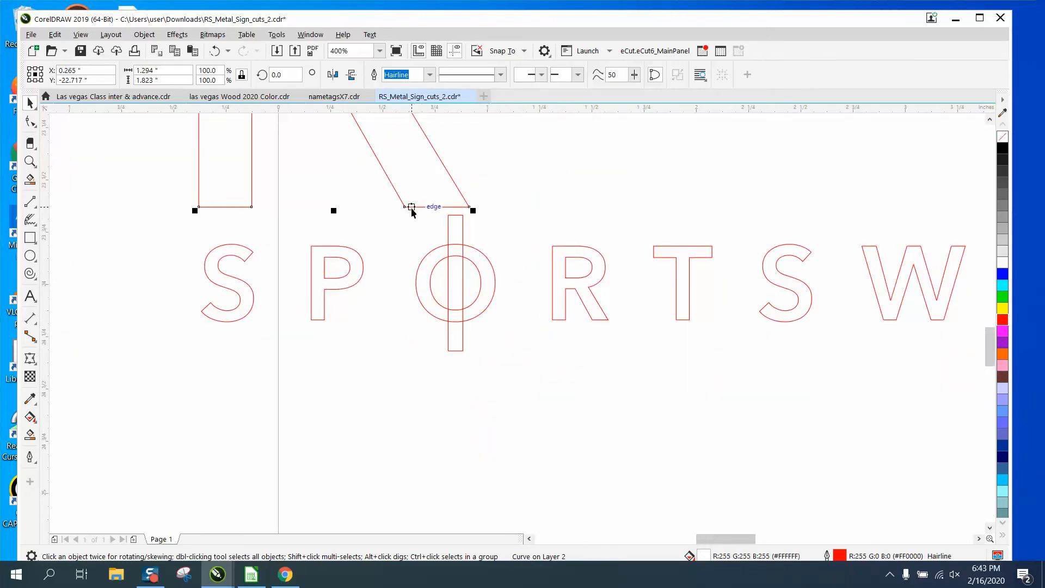
key(Delete)
drag(394, 187, 515, 371)
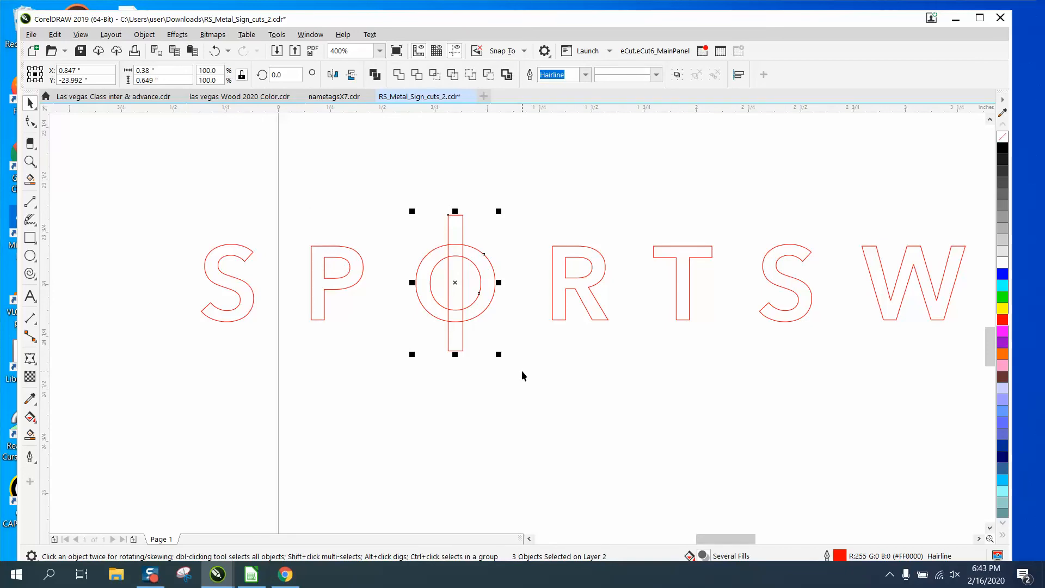
click(492, 325)
click(474, 285)
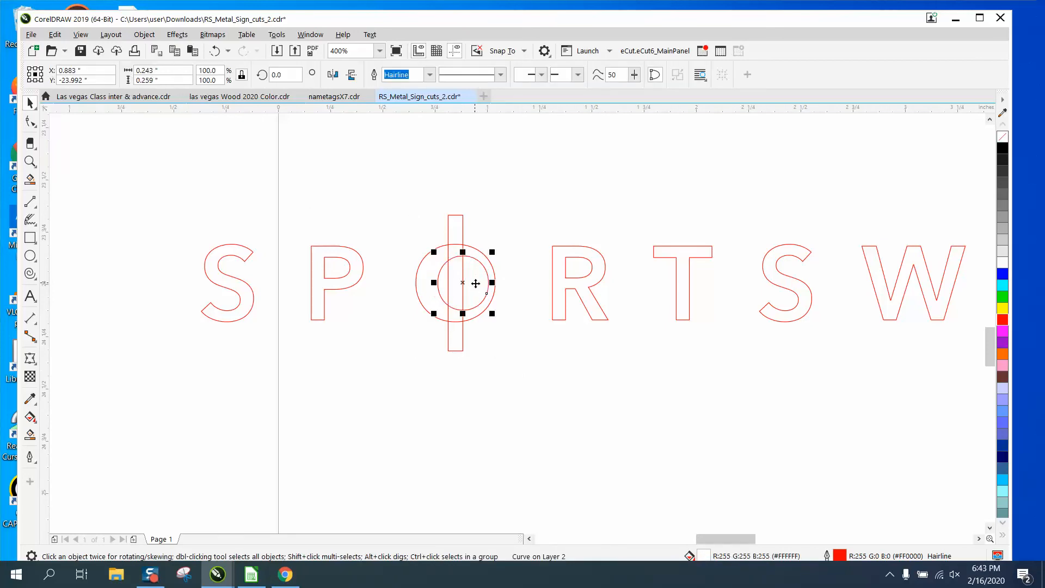
click(215, 50)
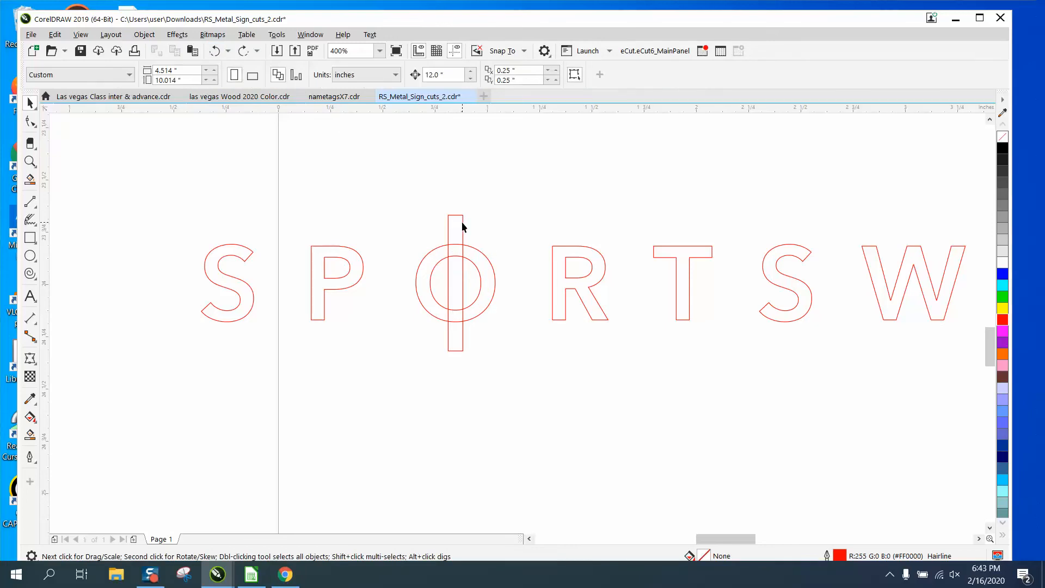
Shift the bridge rectangle slightly off the O's center and realign it horizontally with both O outlines using center alignment.
drag(464, 227, 476, 226)
drag(375, 183, 554, 393)
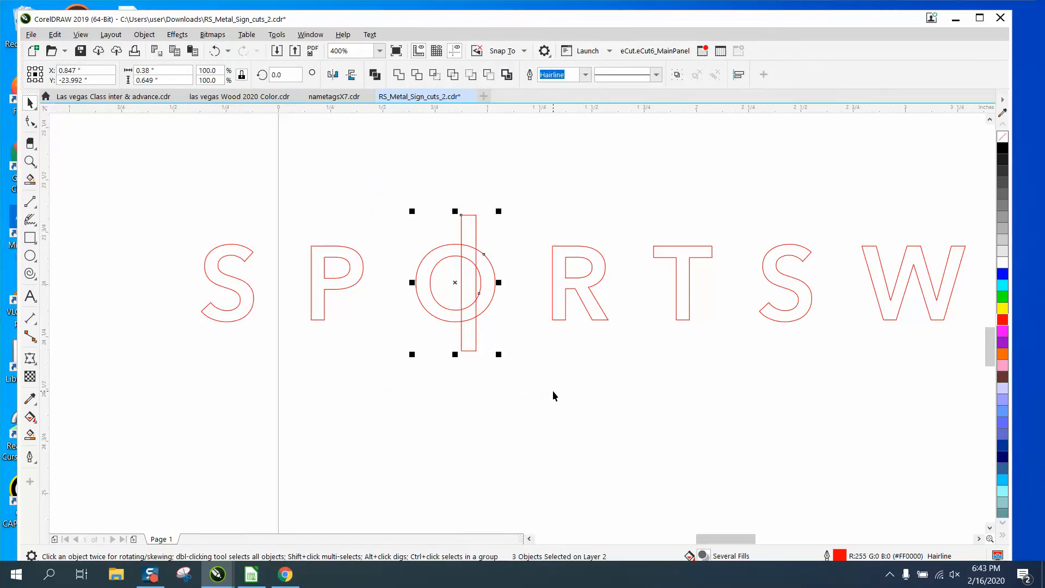
key(c)
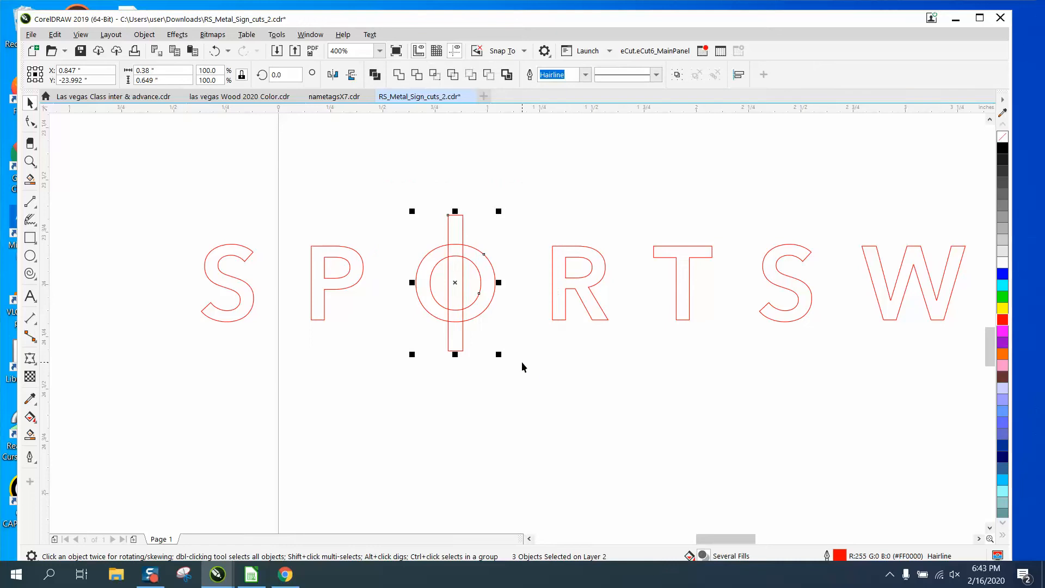
Smart-fill both halves of the O beside the bridge rectangle and nudge each filled piece 12 inches to the right.
scroll(55, 240, down, 1)
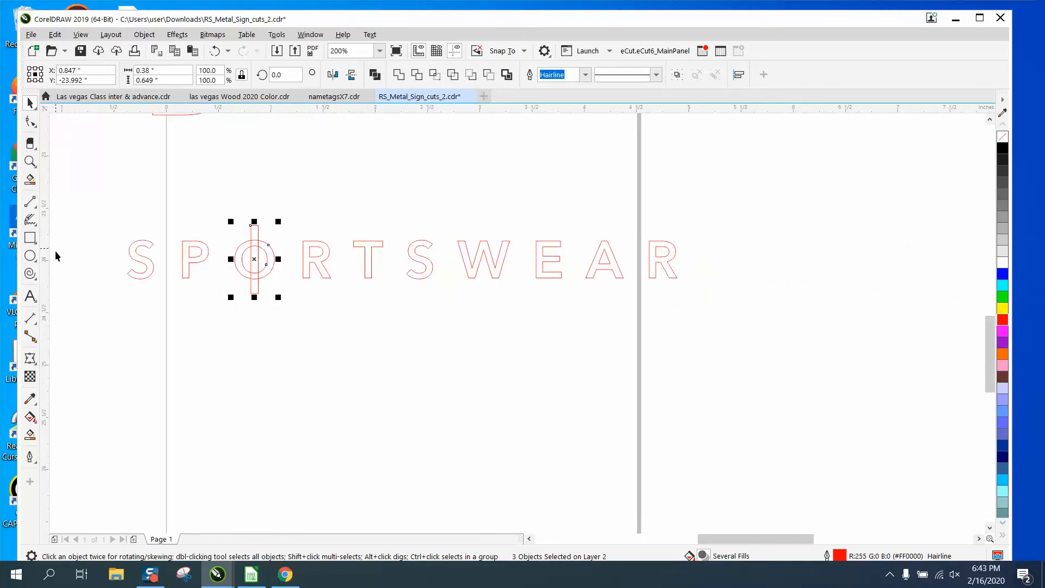
click(30, 434)
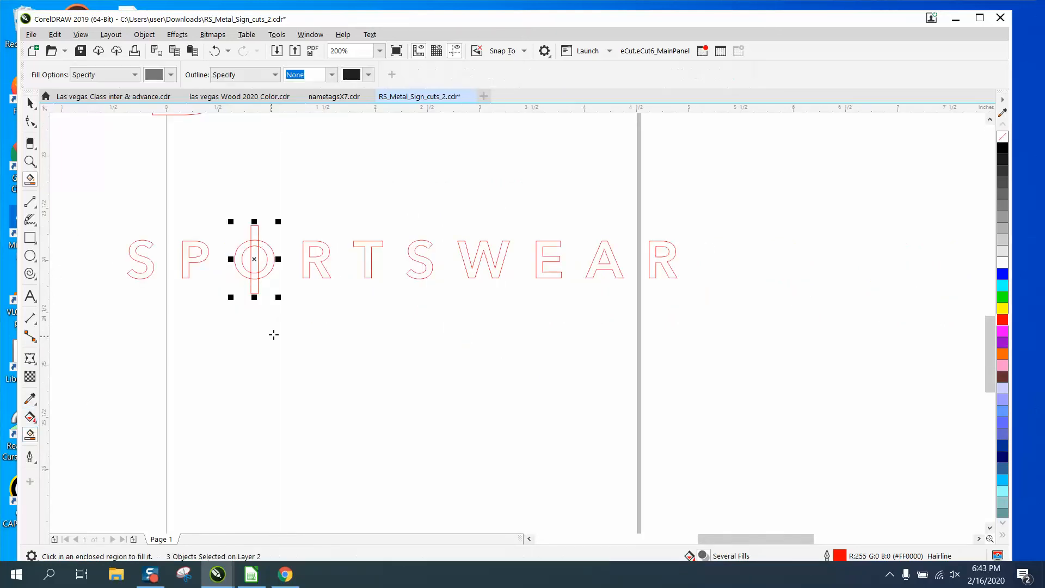
click(270, 251)
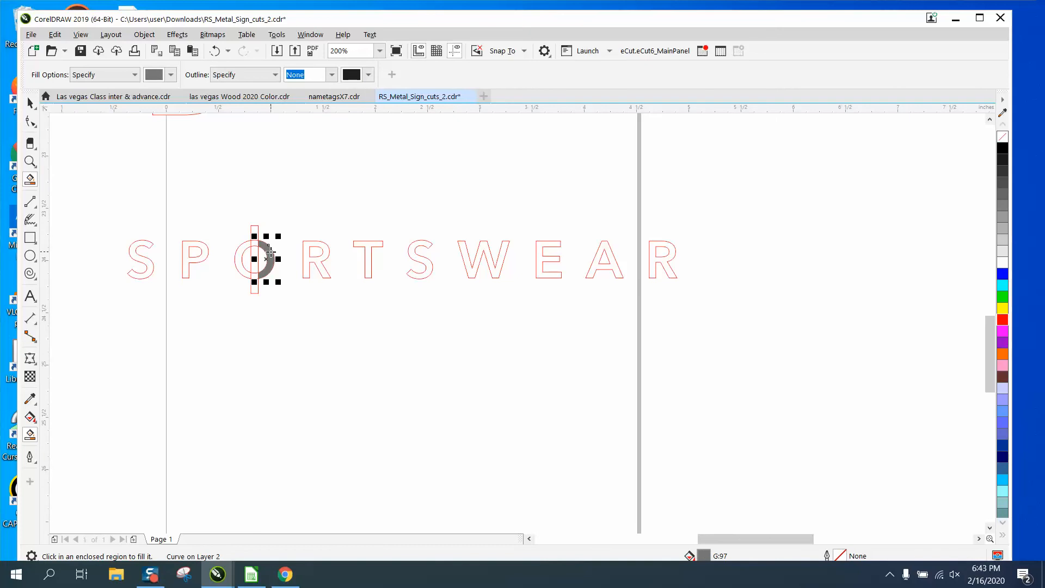
key(ctrl+z)
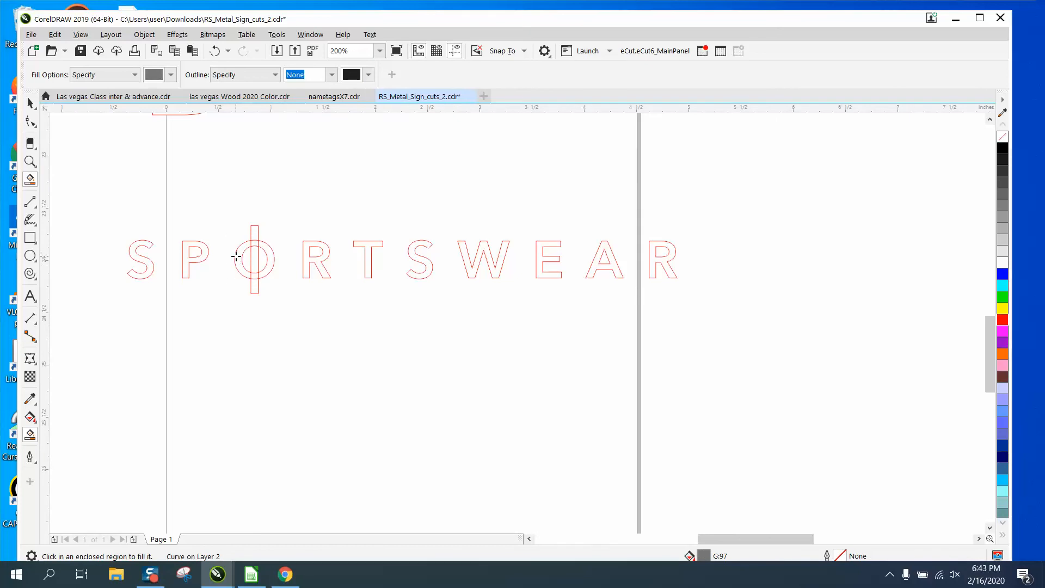
scroll(594, 272, down, 2)
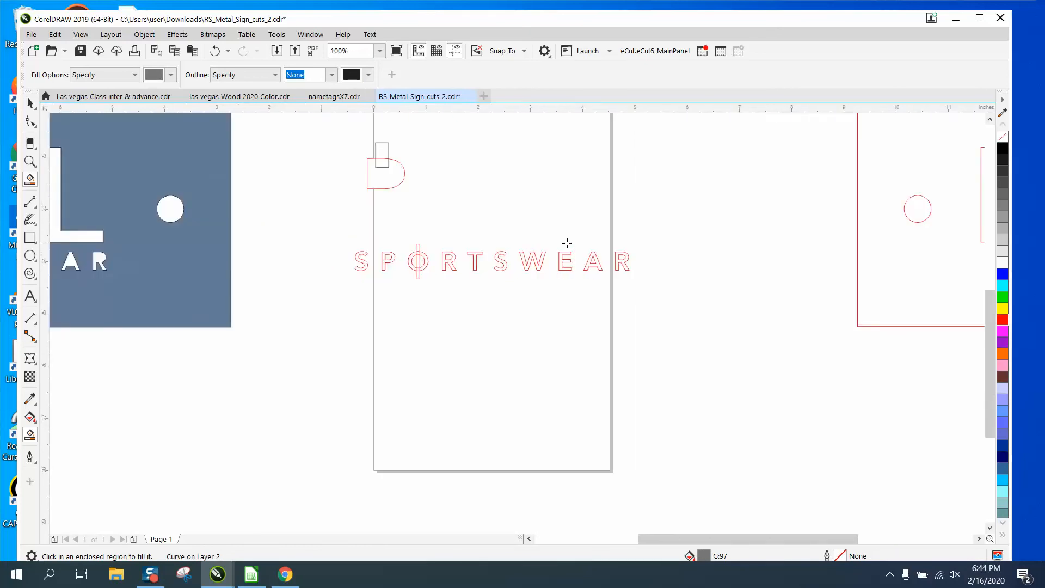
scroll(682, 263, down, 3)
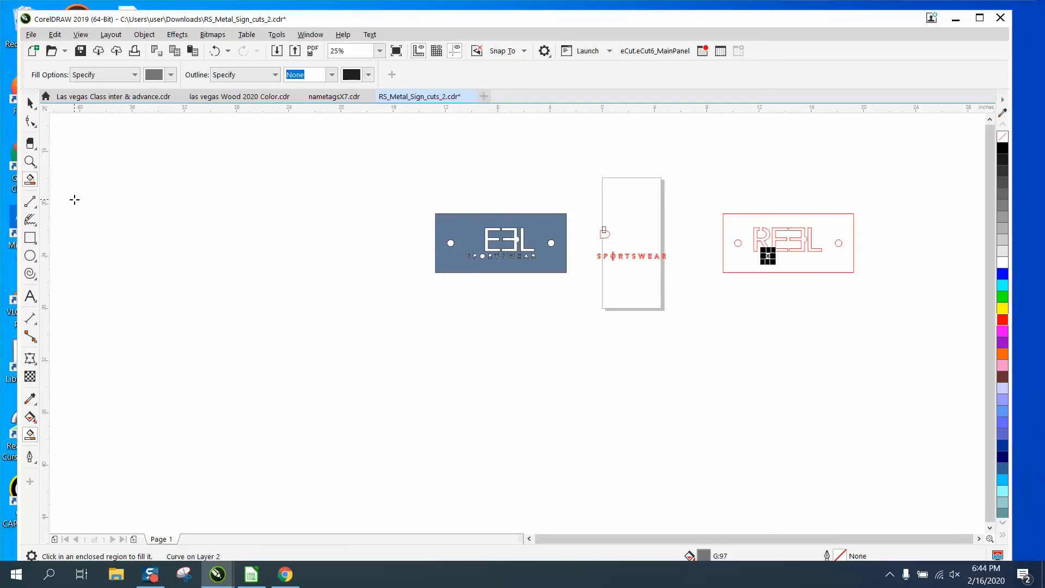
Move the bridge rectangle from the O to the P so its lower end crosses the P's top stroke into the counter.
click(30, 161)
drag(570, 242, 697, 271)
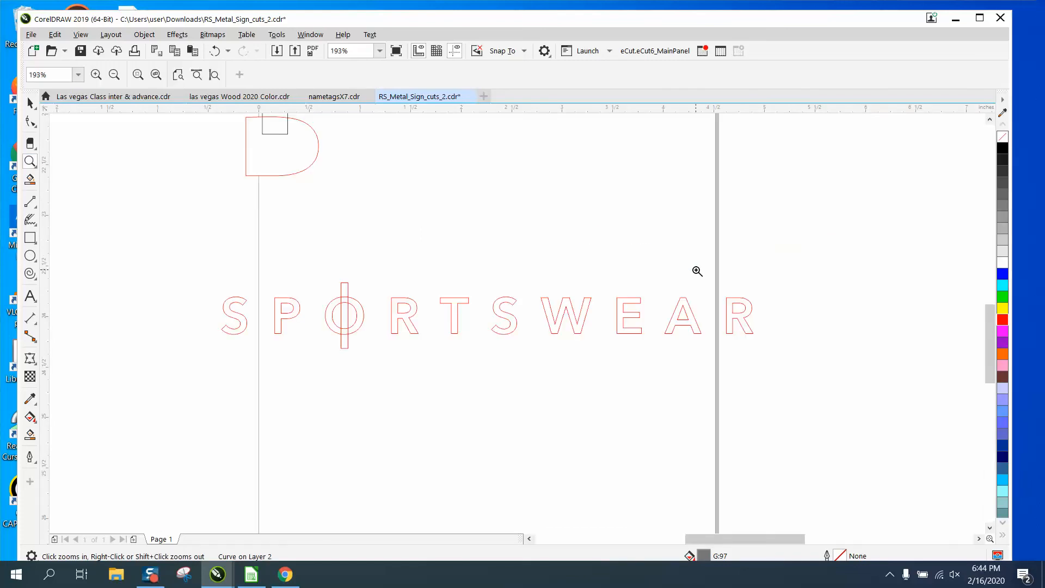
click(30, 103)
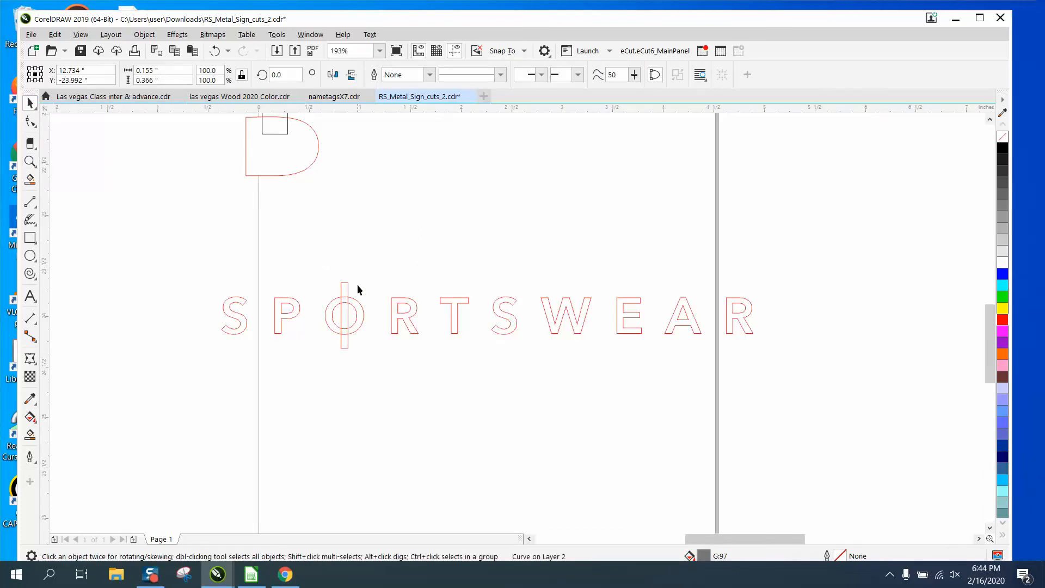
drag(346, 292, 287, 242)
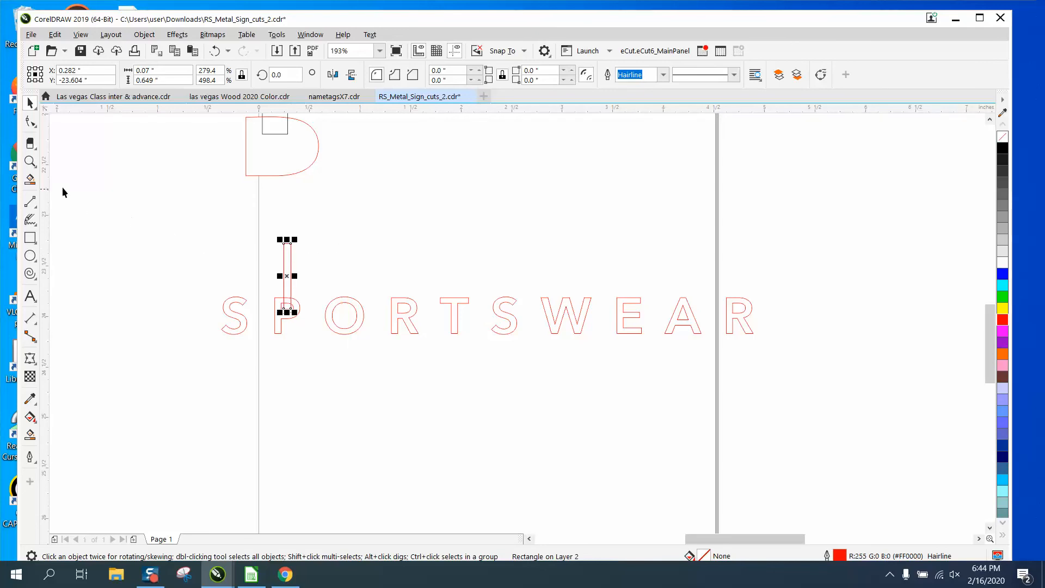
Smart-fill the P around the bridge rectangle and nudge the filled piece 12 inches to the right.
click(30, 161)
drag(212, 214, 473, 381)
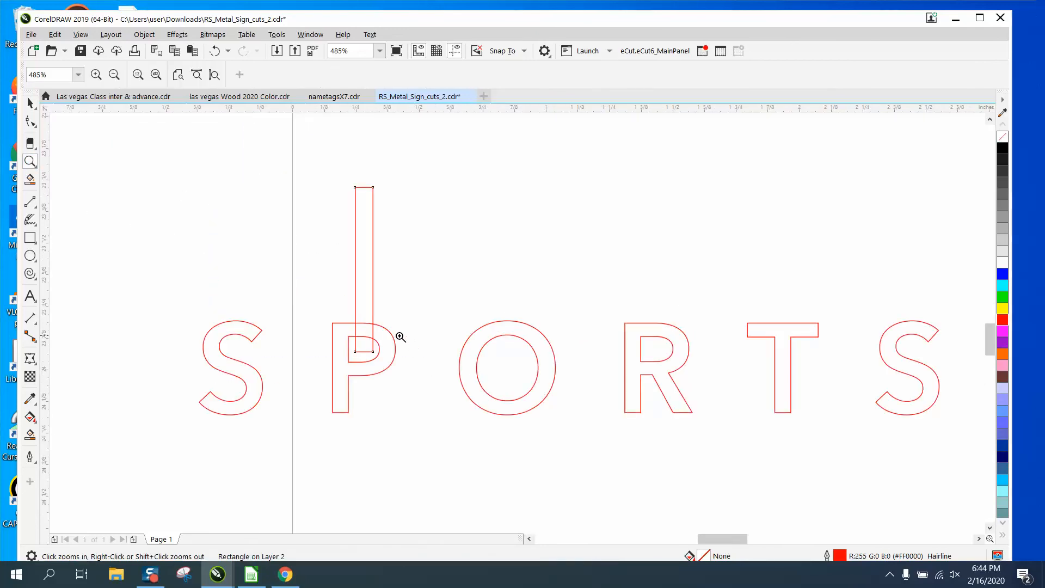
click(30, 102)
click(30, 433)
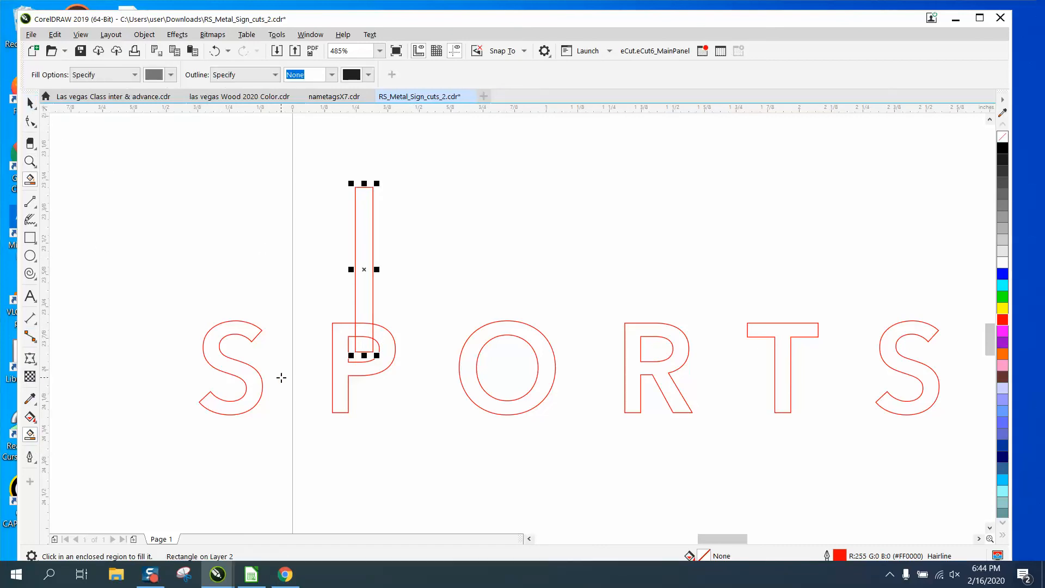
click(334, 369)
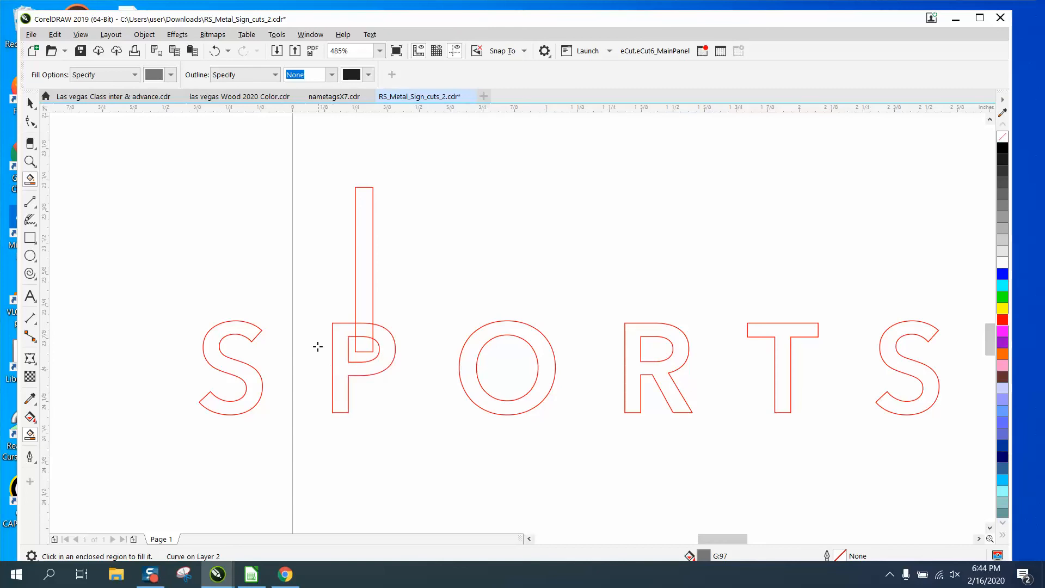
scroll(317, 345, down, 5)
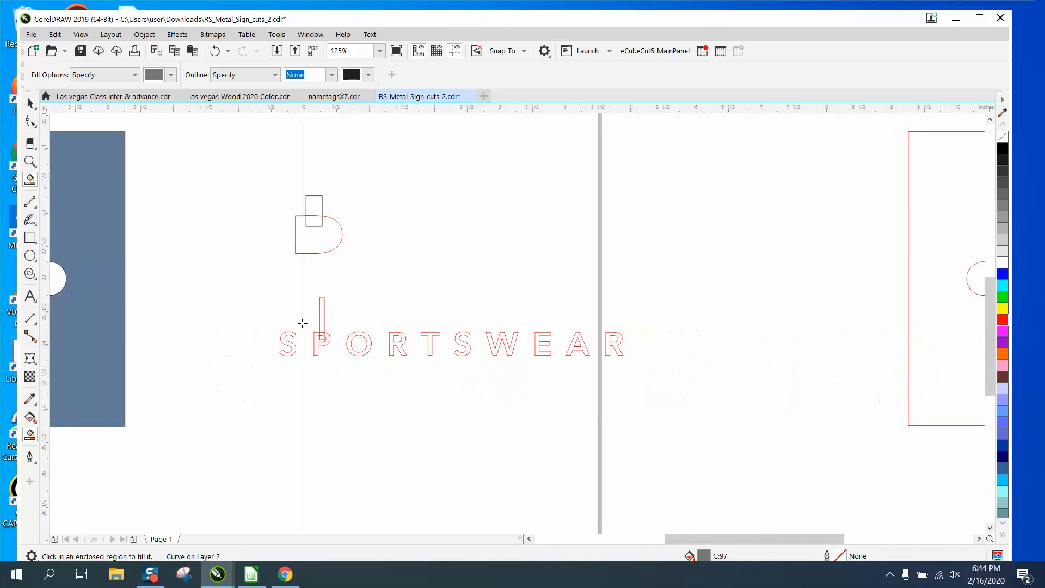
click(30, 162)
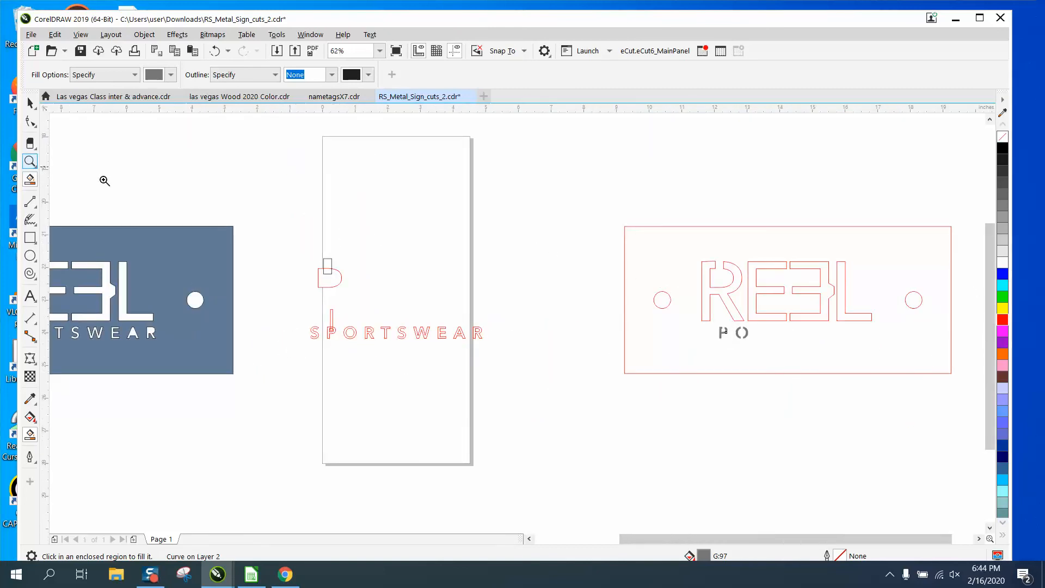
drag(671, 320, 809, 379)
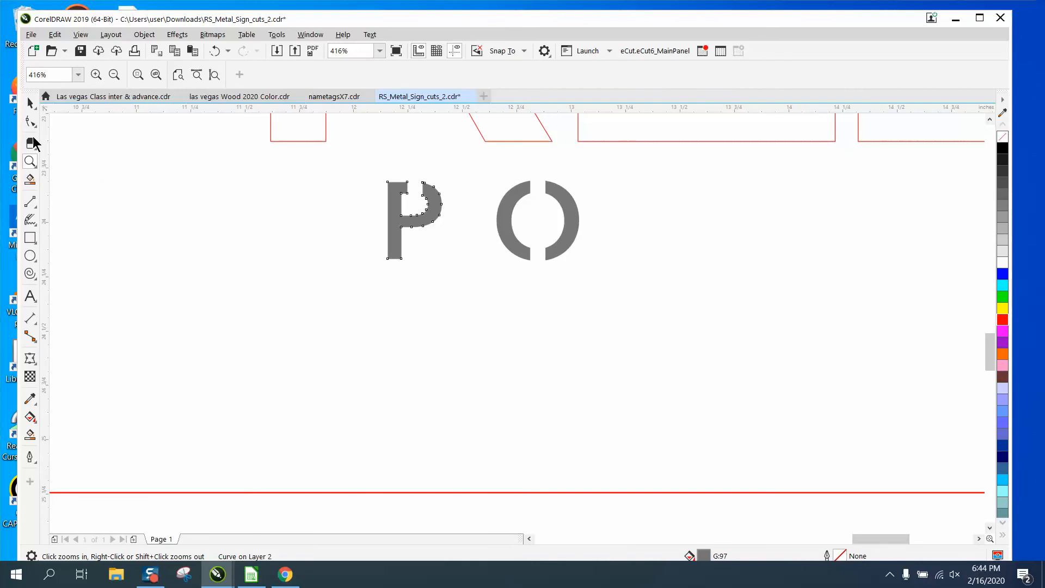
click(30, 103)
drag(357, 162, 527, 252)
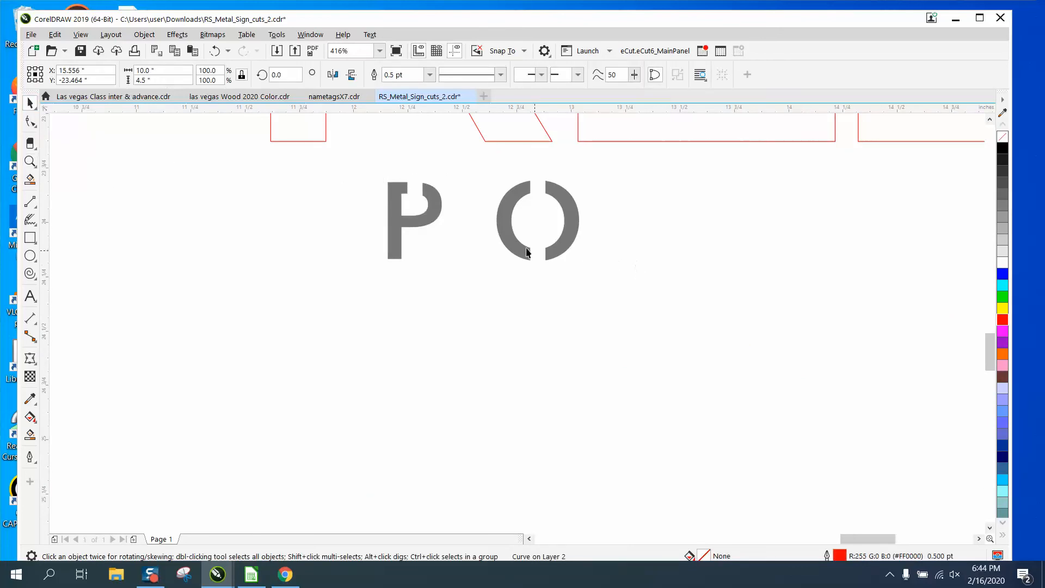
scroll(635, 311, down, 2)
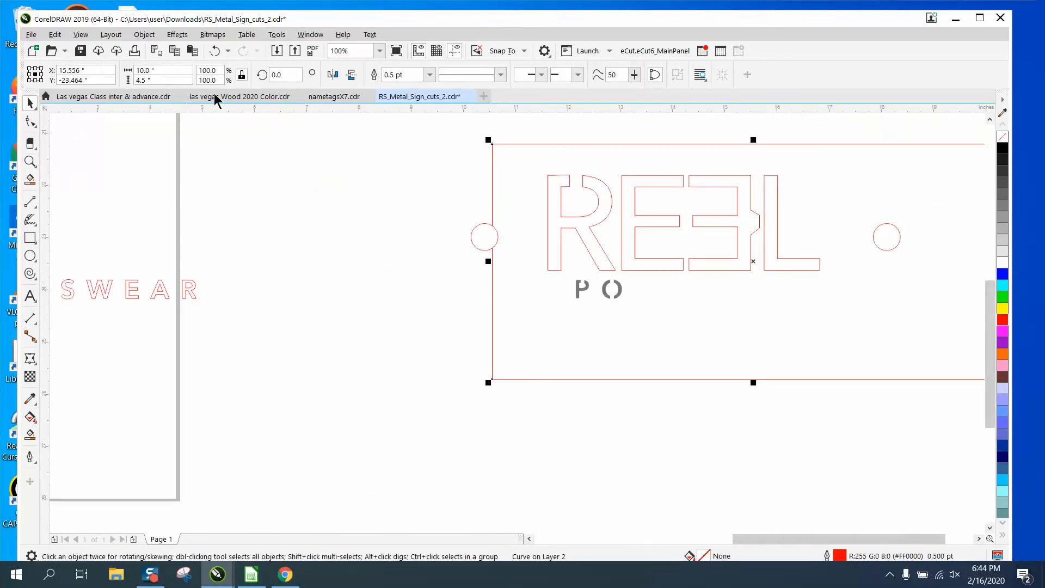
click(214, 50)
Remove the fill from the bridged P and O pieces beneath REEL and give them a red hairline outline.
drag(569, 402, 634, 271)
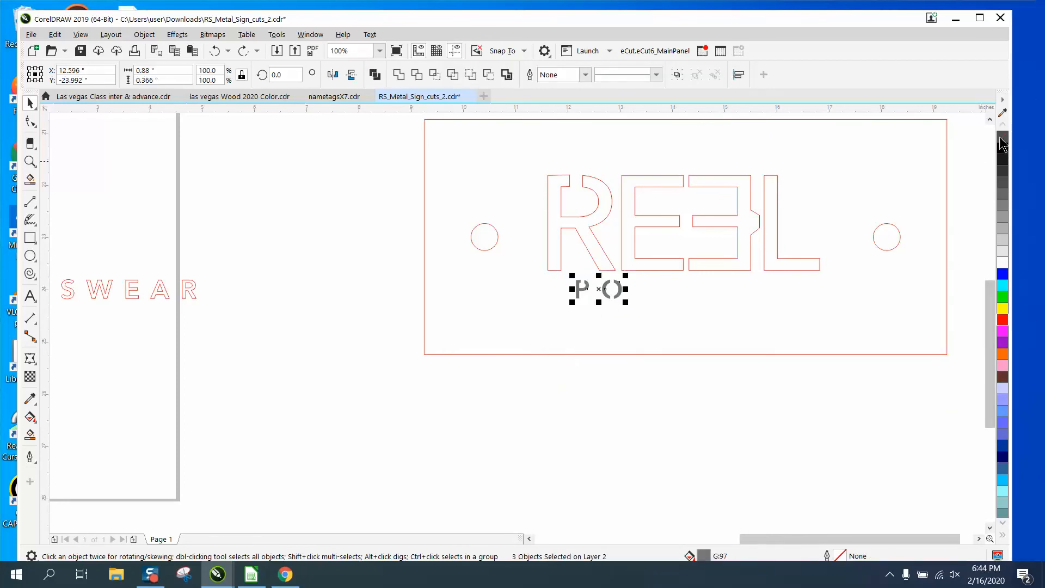
click(1001, 140)
right_click(1002, 308)
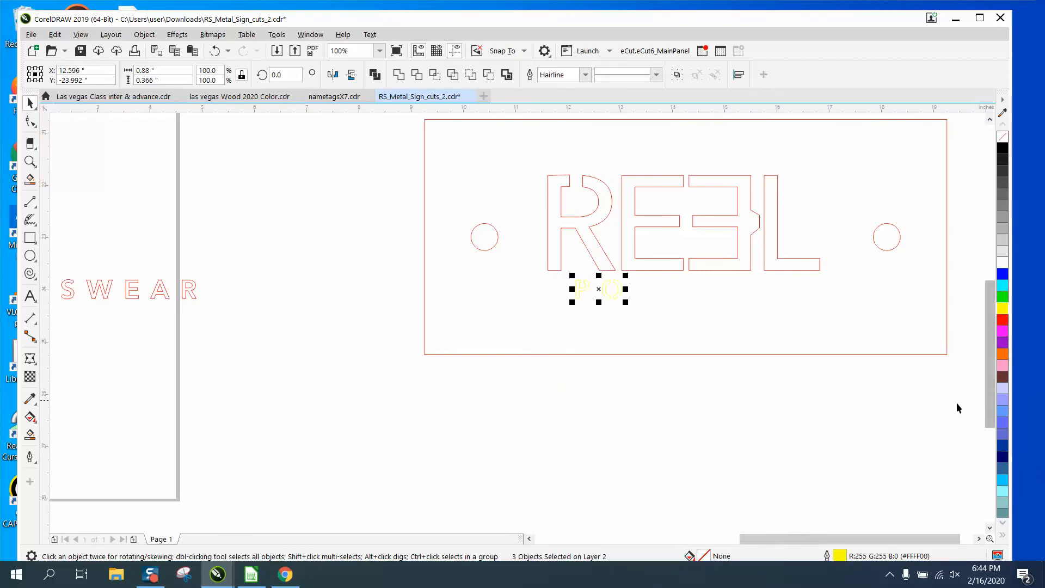
right_click(1003, 320)
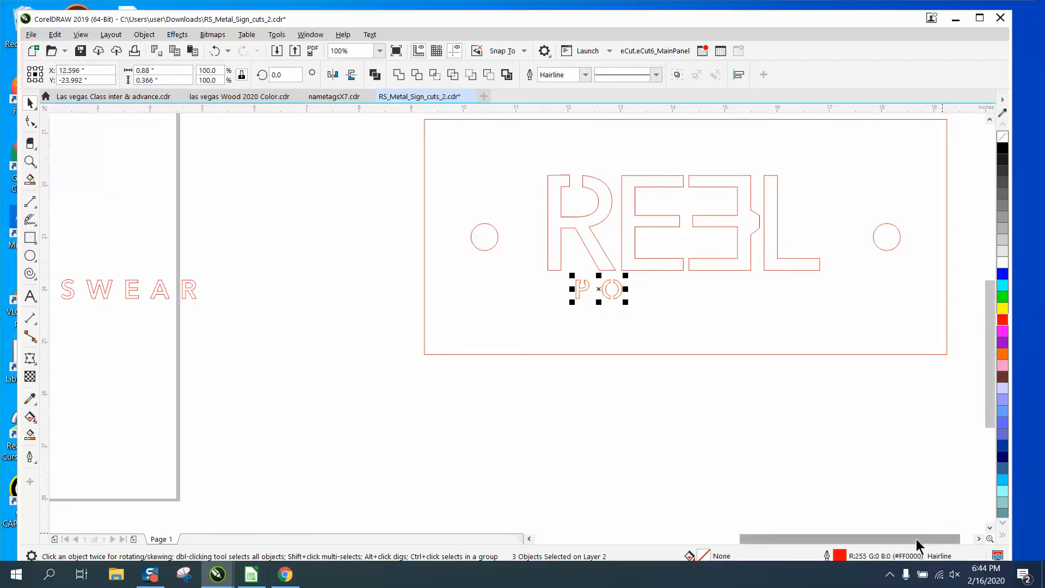
Examine the bridge gaps in the small P and O outlines on the sign up close.
click(30, 162)
drag(521, 246, 733, 360)
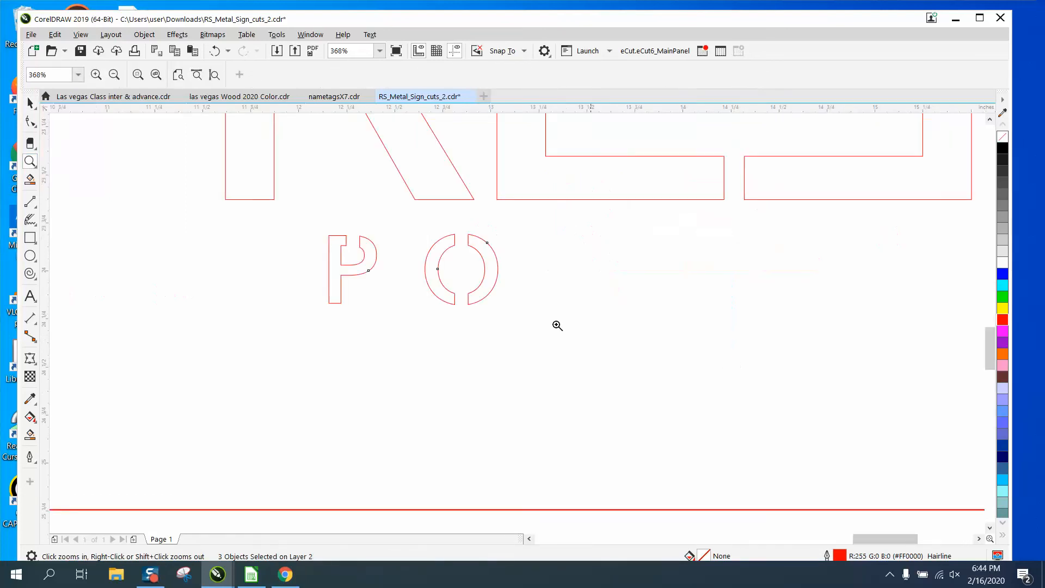
right_click(383, 299)
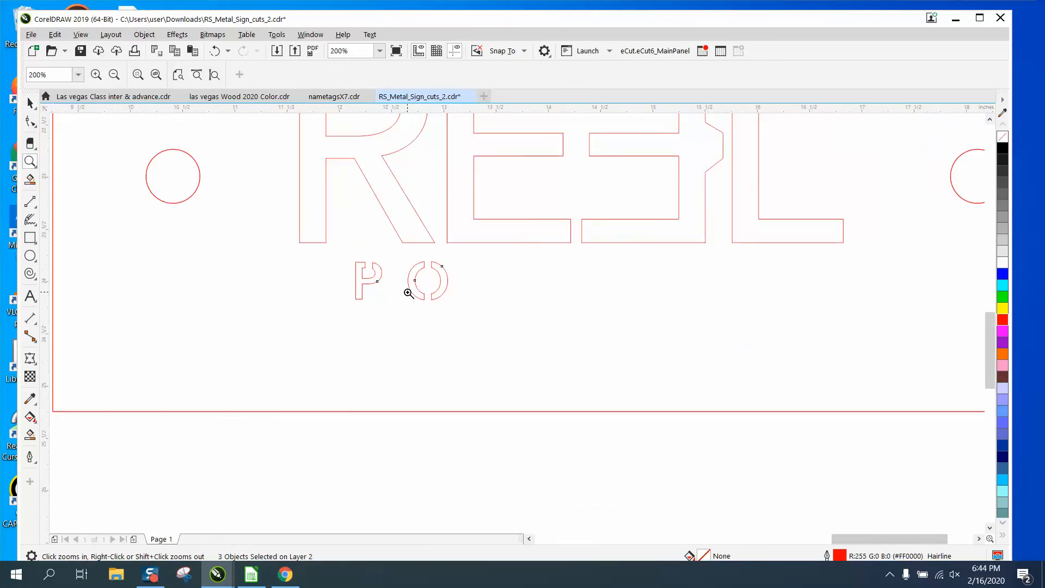
drag(331, 263, 503, 324)
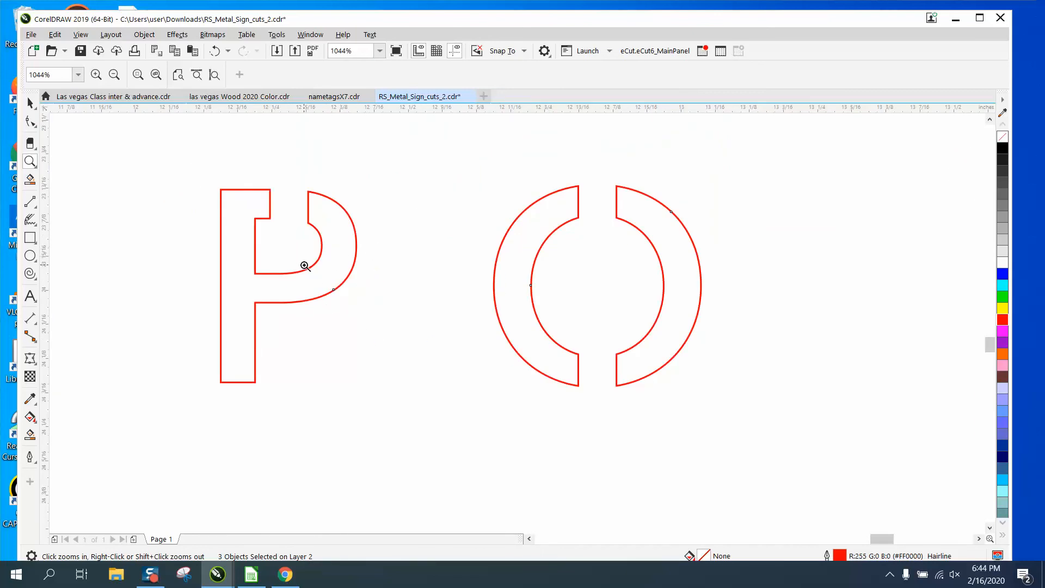
right_click(297, 218)
right_click(339, 226)
right_click(539, 250)
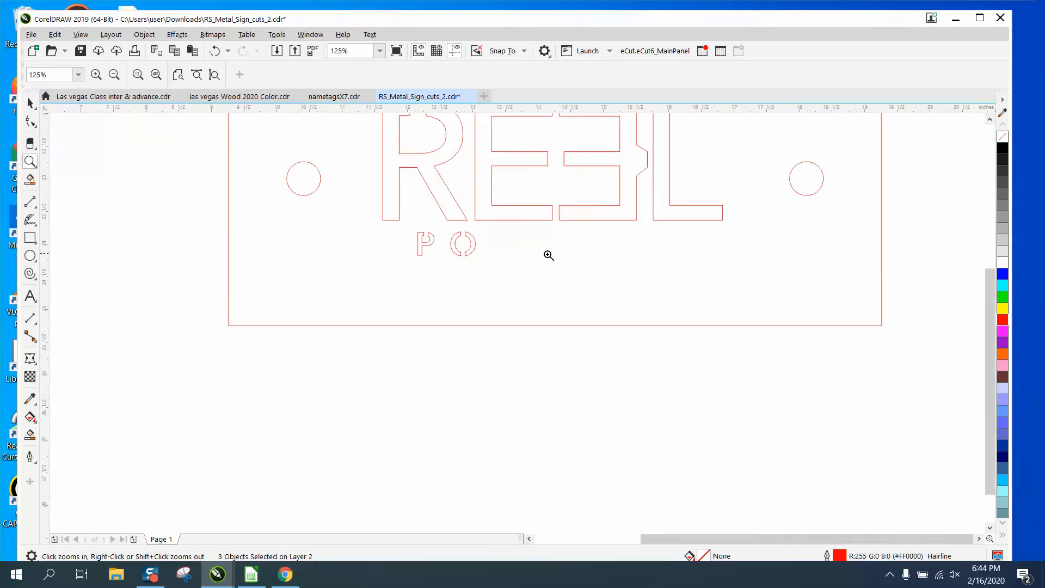
right_click(549, 254)
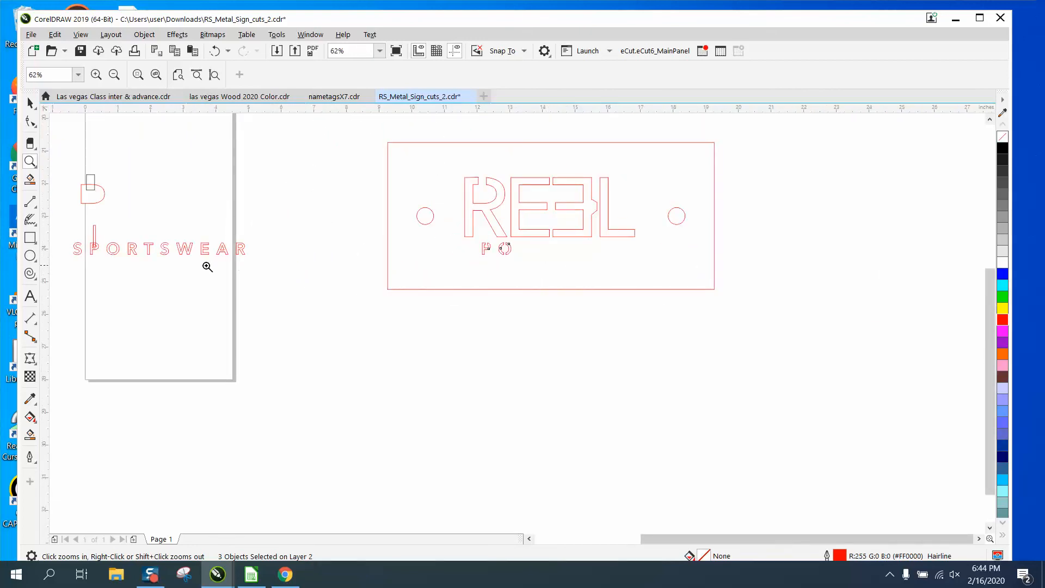
right_click(308, 271)
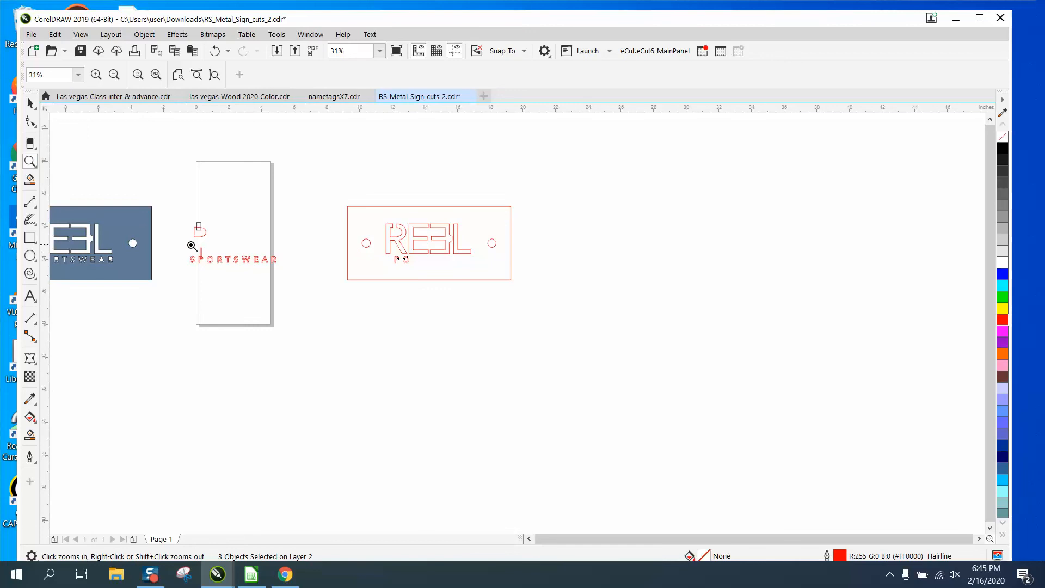
Nudge the small letters without counters, the E, W, T and both S's, 12 inches to the right onto the sign.
drag(173, 246, 303, 276)
click(30, 102)
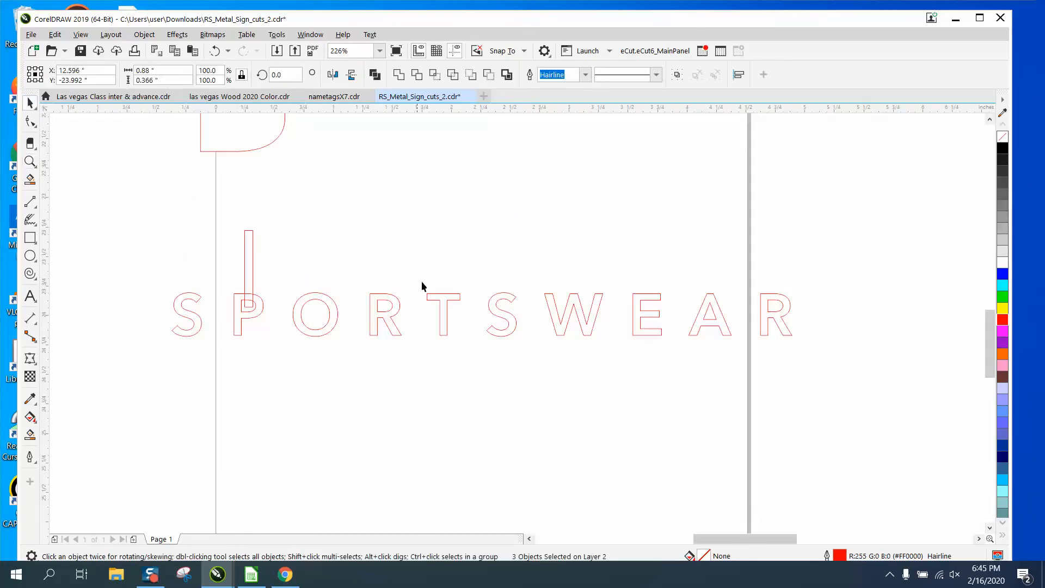
click(789, 313)
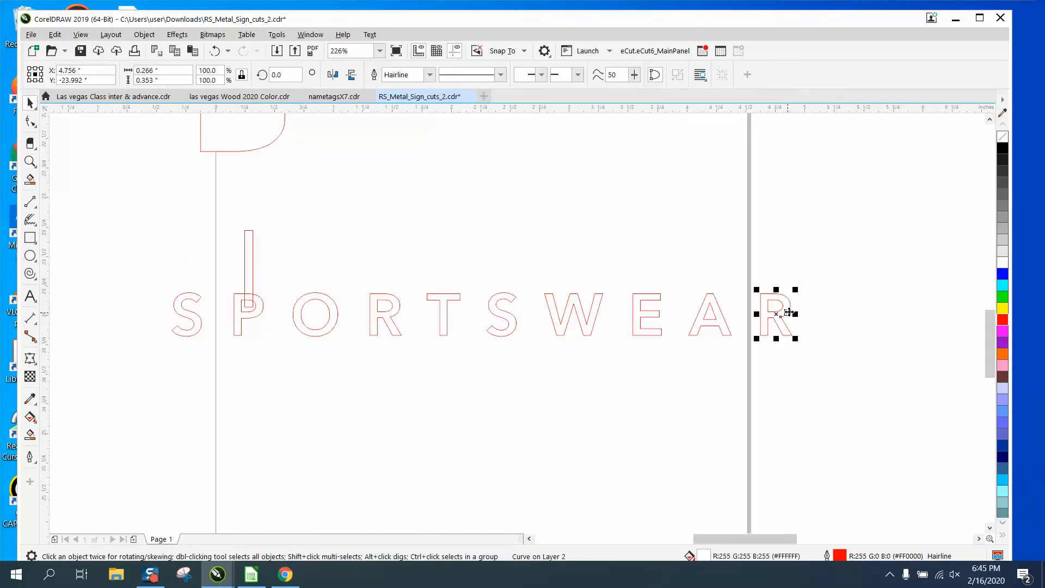
click(656, 321)
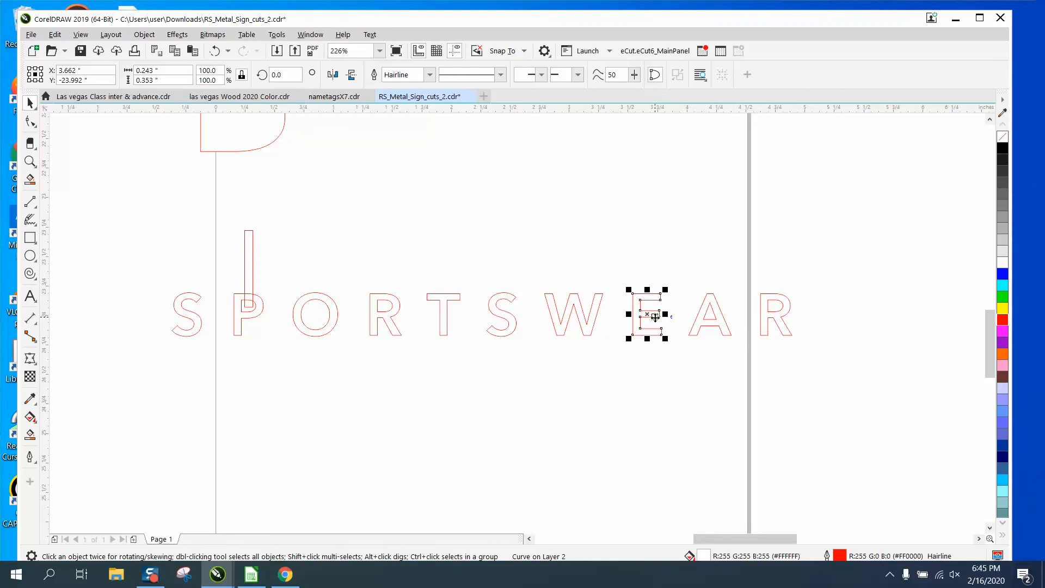
key(Right)
click(598, 313)
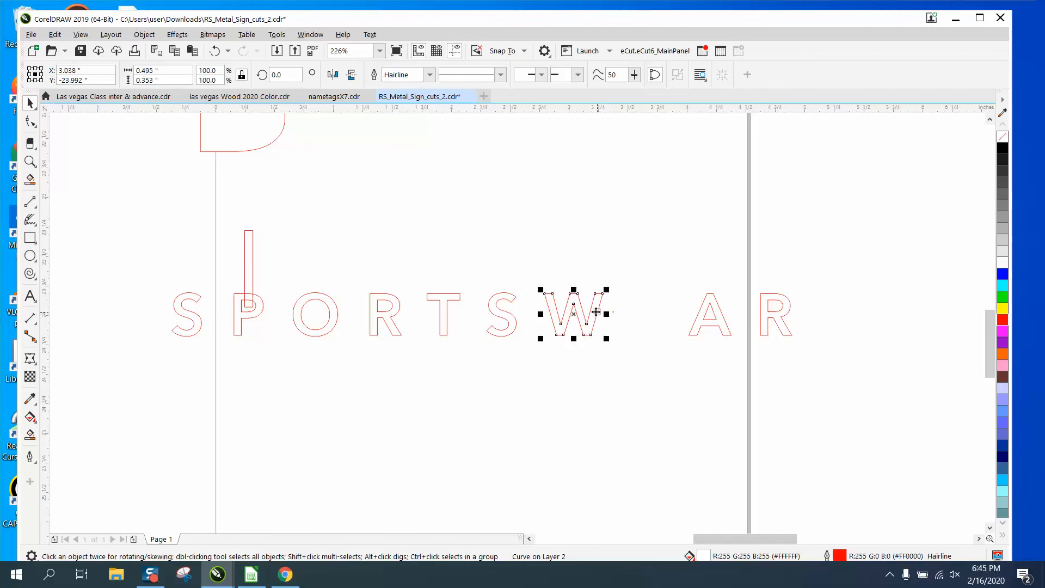
key(Right)
click(507, 298)
key(Right)
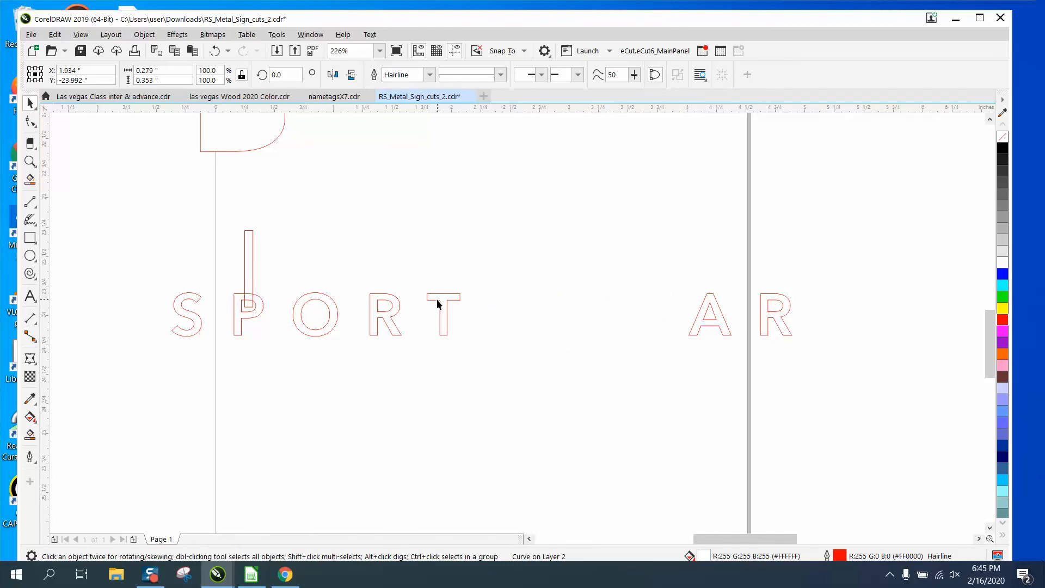
click(434, 303)
key(Right)
click(195, 301)
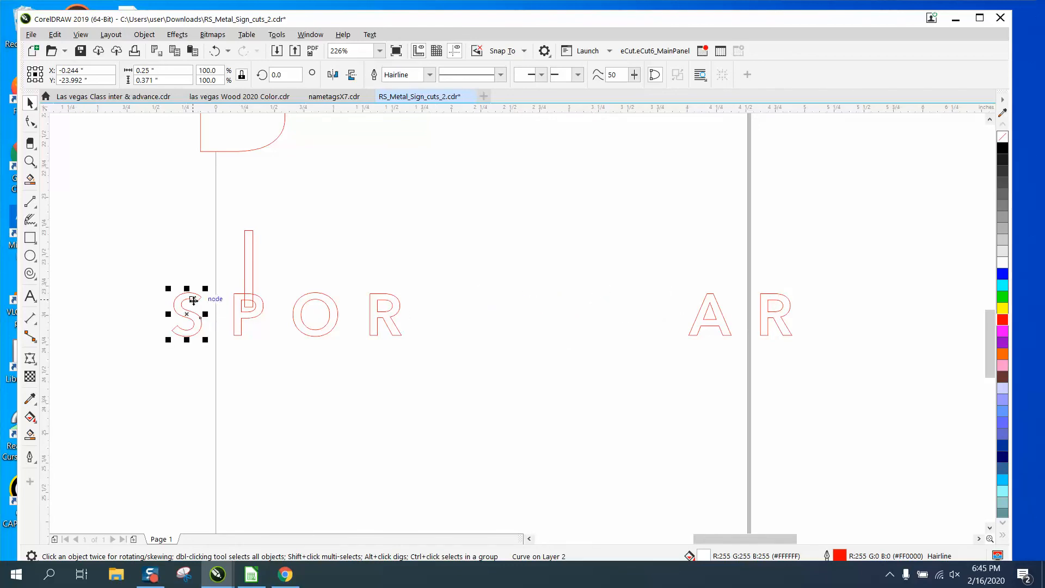
key(Right)
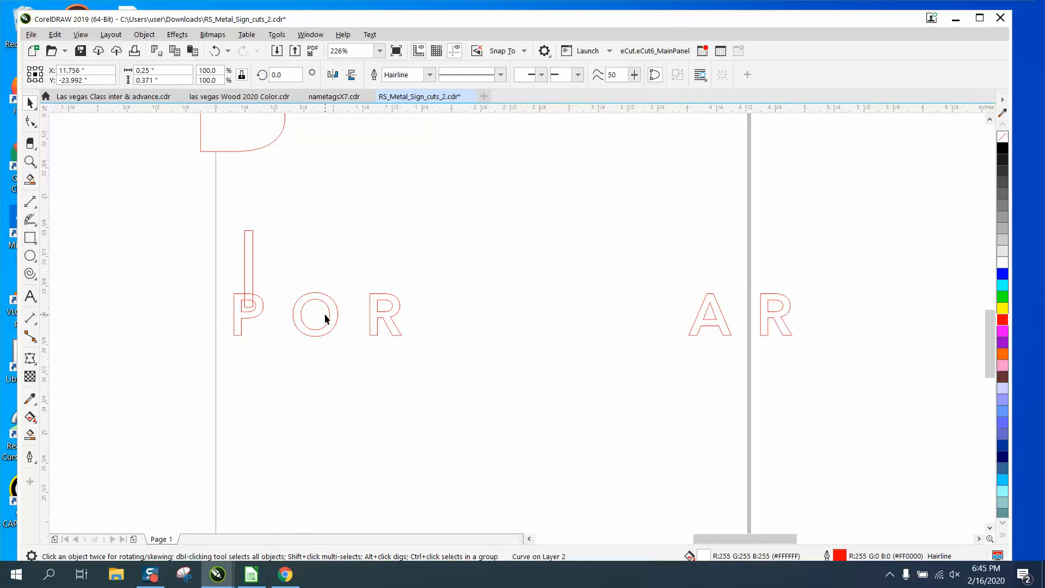
Smart-fill the first small R around the bridge rectangle placed across its top stroke and nudge the filled piece 12 inches right.
drag(251, 280, 385, 284)
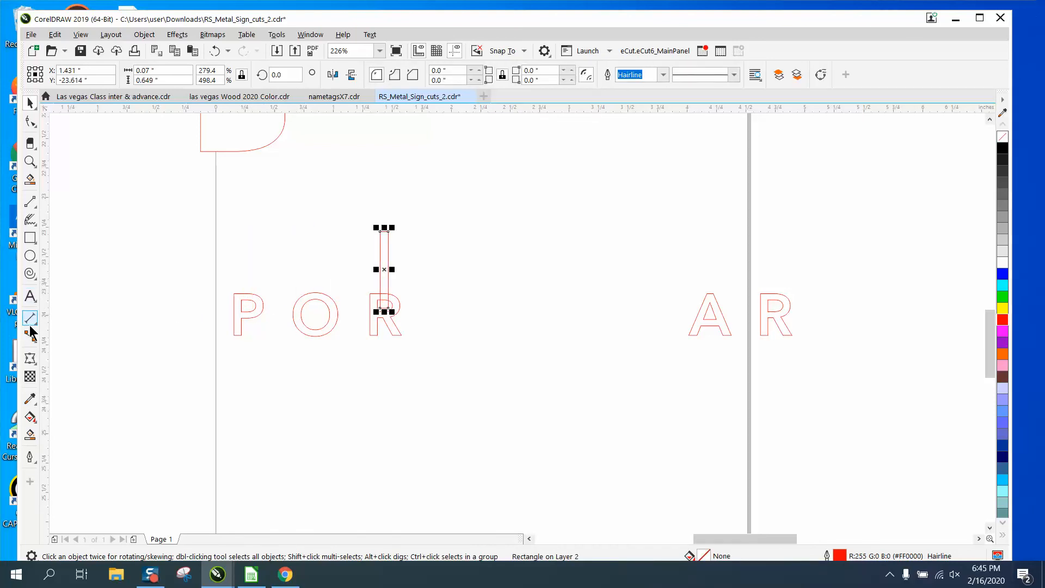
click(34, 434)
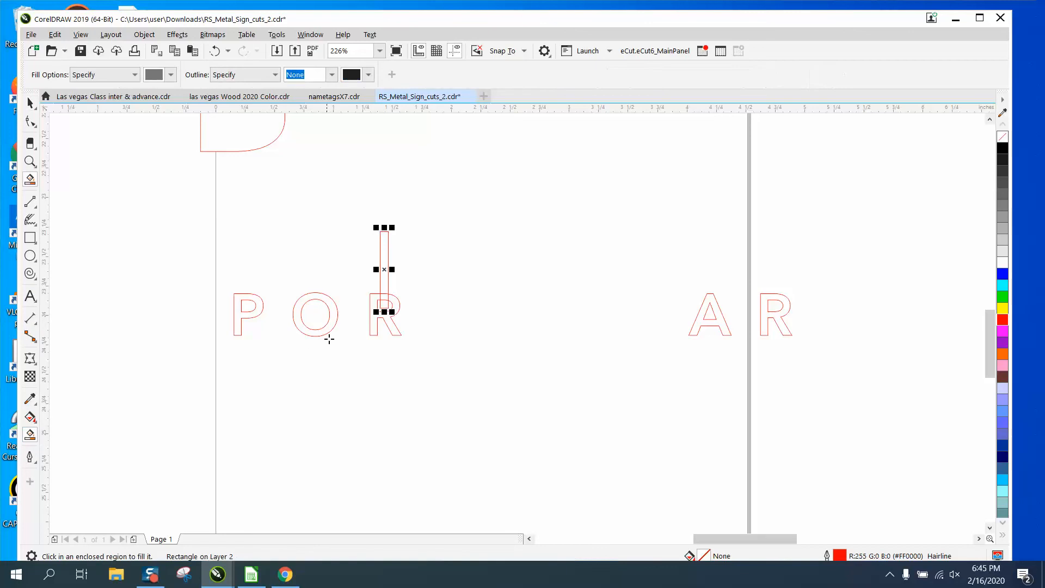
click(372, 325)
key(Delete)
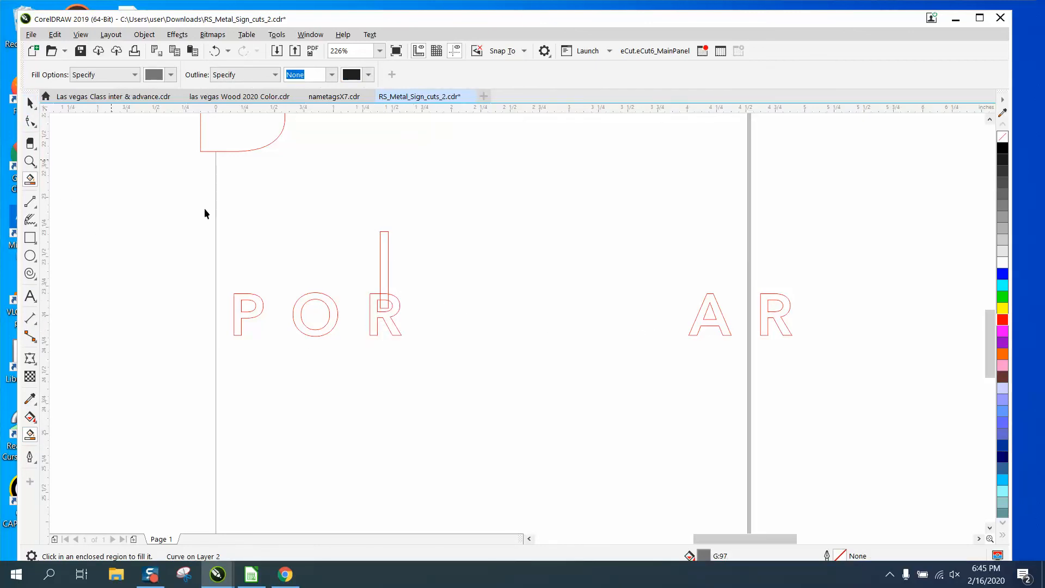
Move the bridge rectangle onto the small A and center-align it with the A outlines horizontally and vertically.
key(space)
drag(392, 271, 717, 357)
click(30, 162)
drag(641, 284, 773, 411)
click(30, 103)
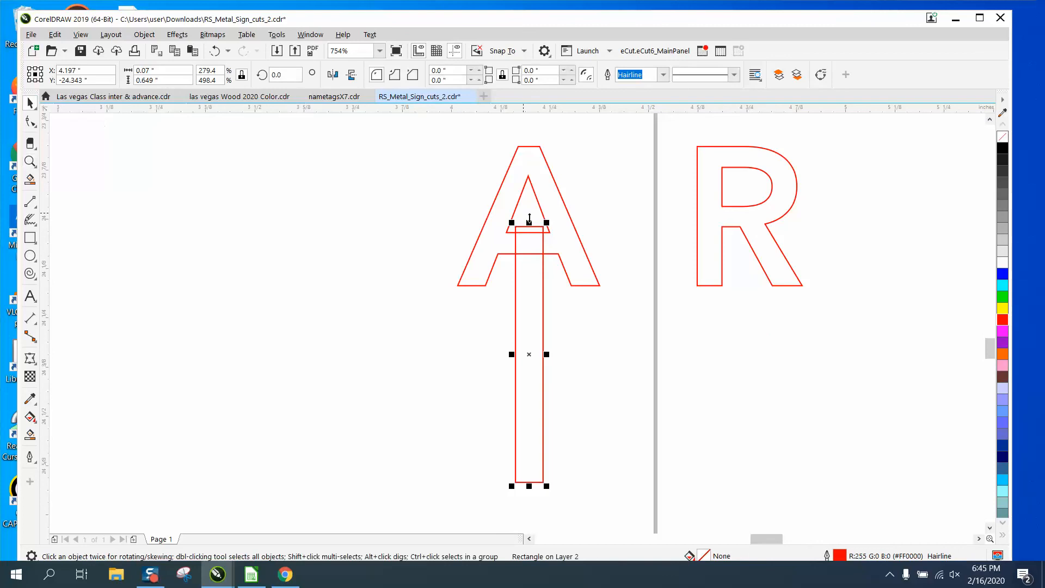
drag(529, 354, 528, 253)
scroll(444, 190, down, 2)
drag(432, 131, 531, 252)
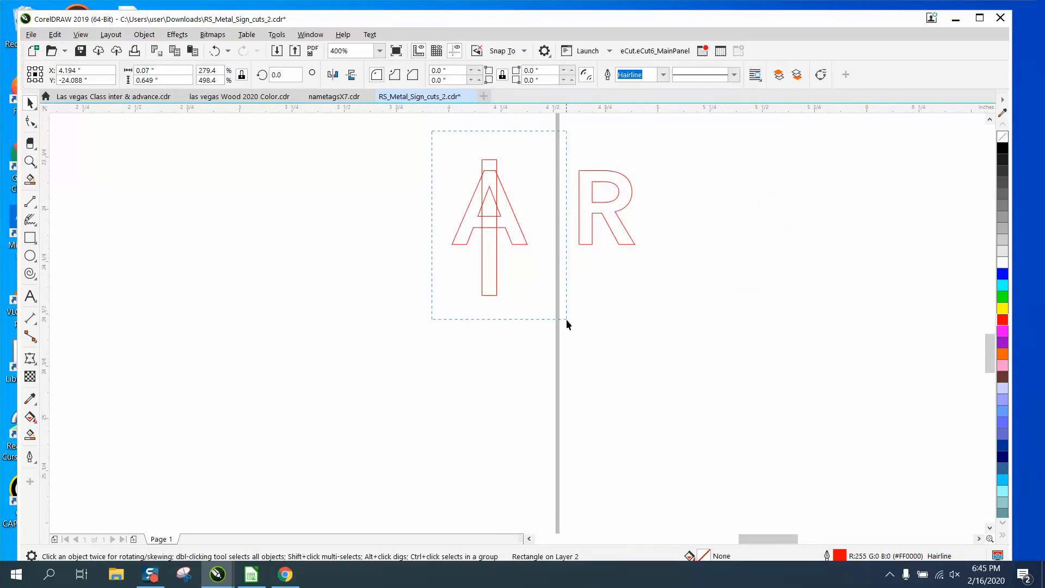
drag(566, 320, 566, 319)
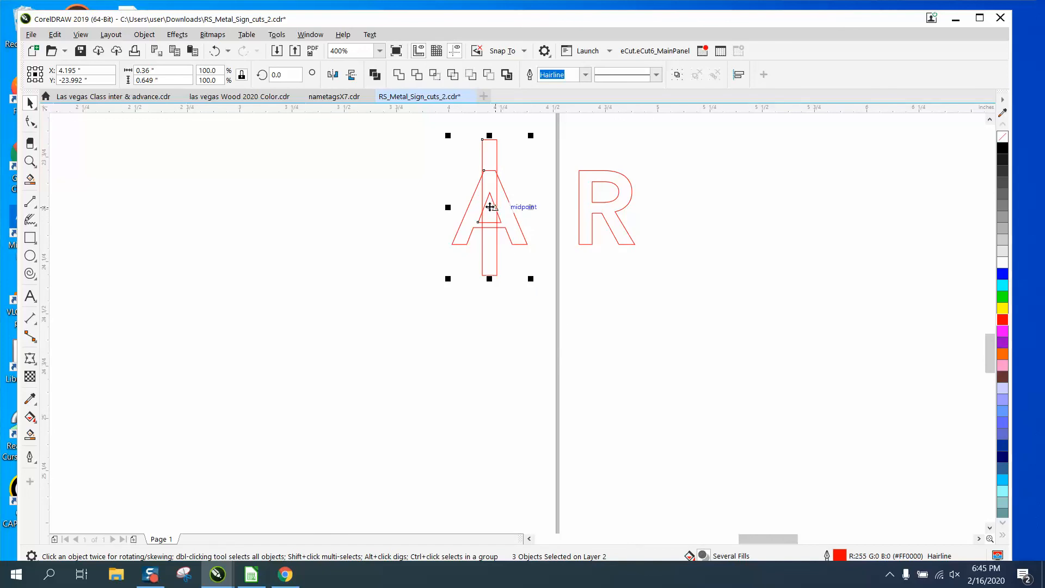
Lower the bridge rectangle straight down so its upper end crosses only the A's crossbar into the counter.
drag(490, 207, 490, 250)
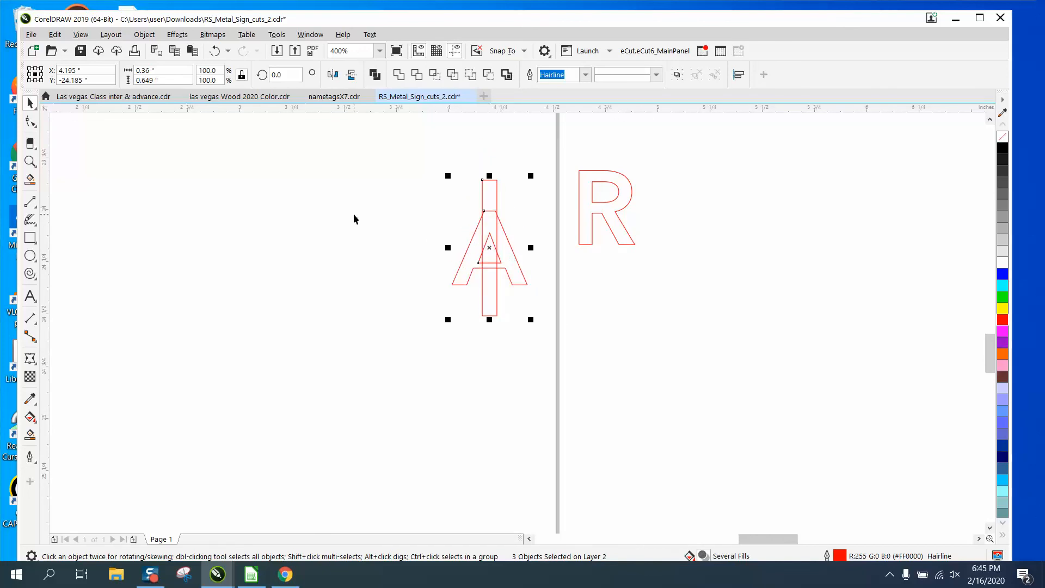
click(215, 51)
click(429, 236)
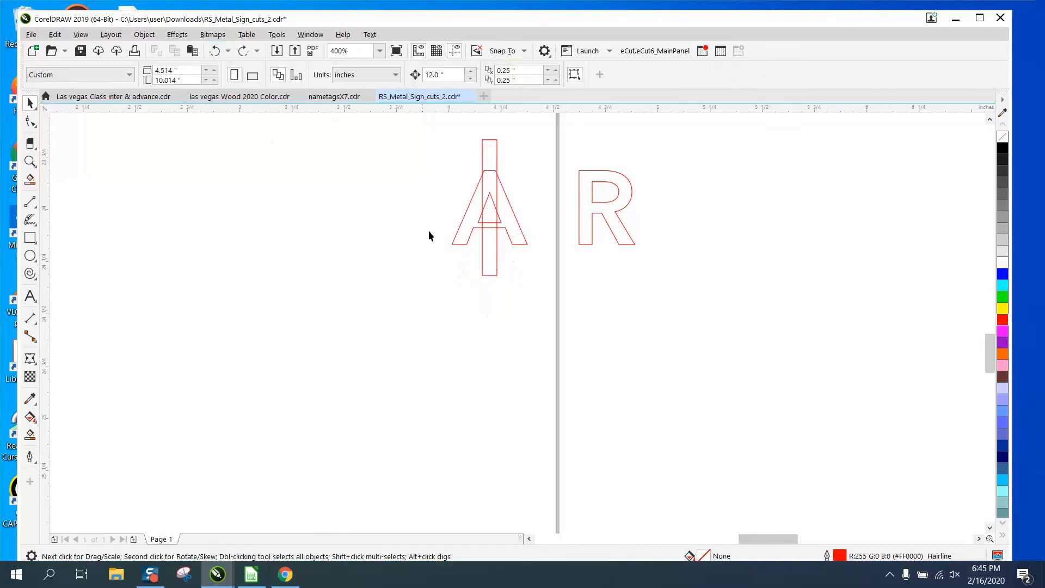
click(492, 274)
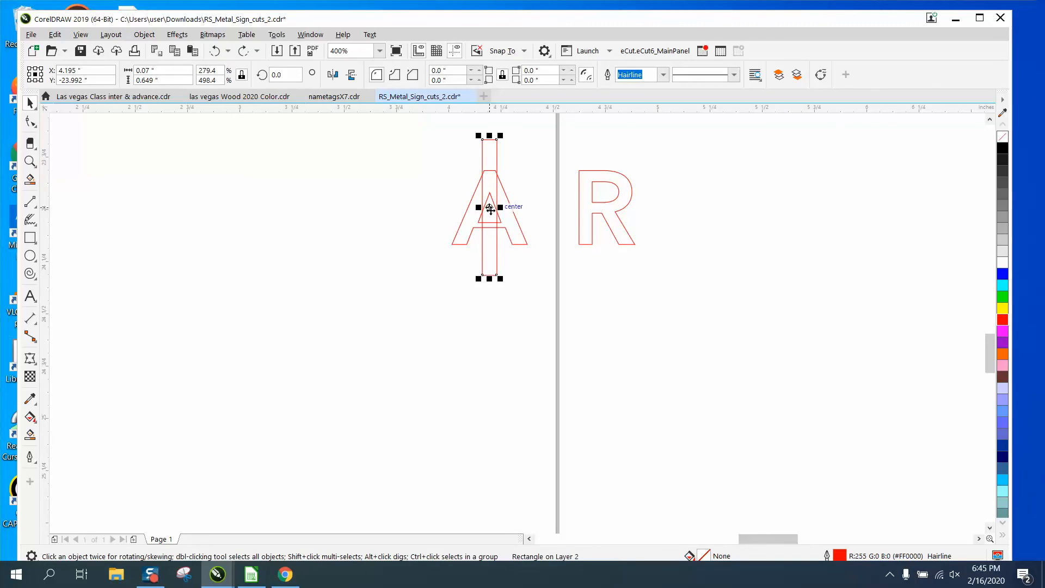
drag(490, 208, 493, 286)
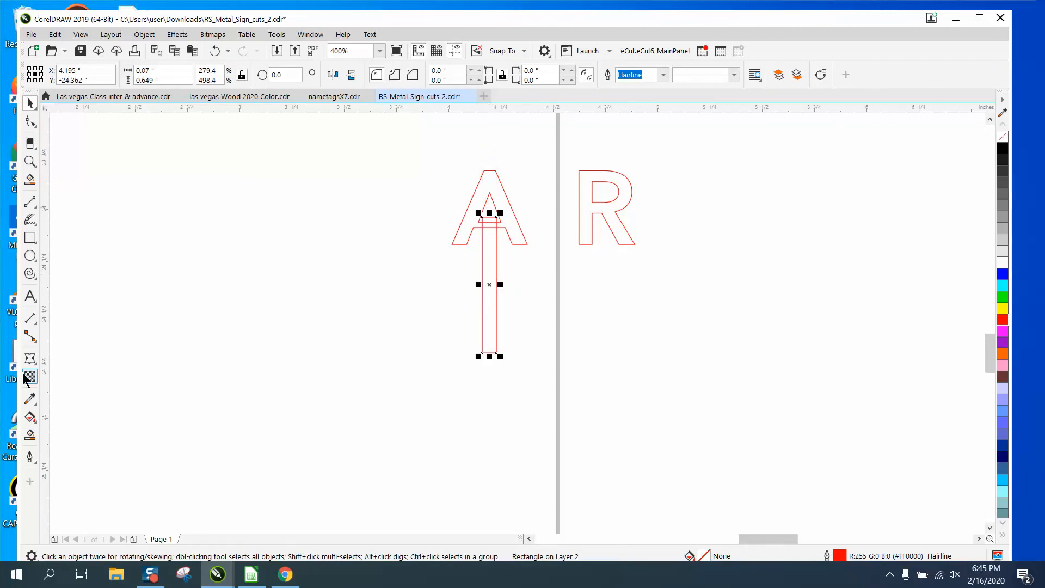
Smart-fill the A around the bridge rectangle and nudge the filled piece 12 inches to the right.
click(30, 434)
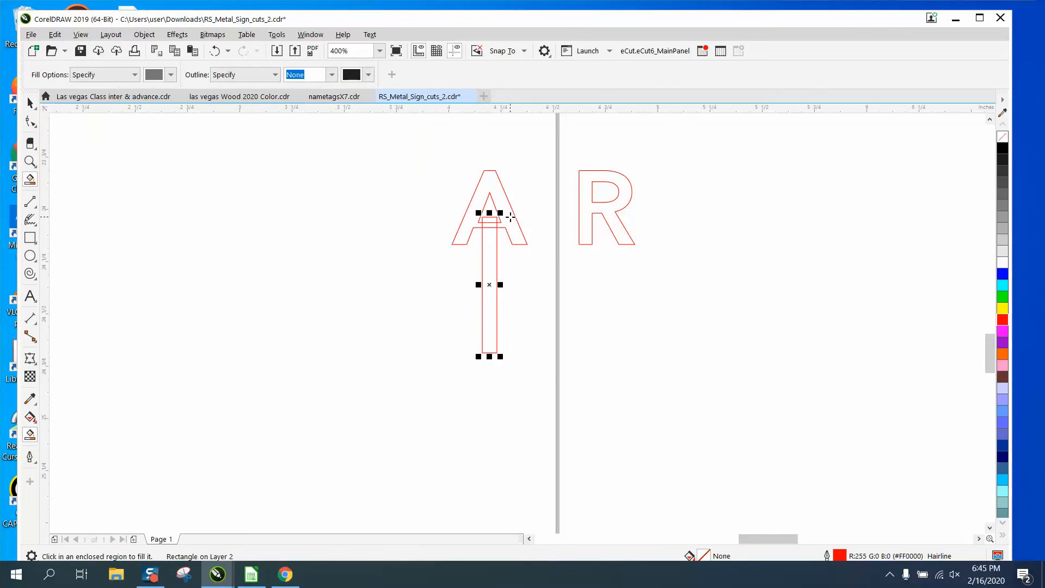
click(510, 217)
key(Delete)
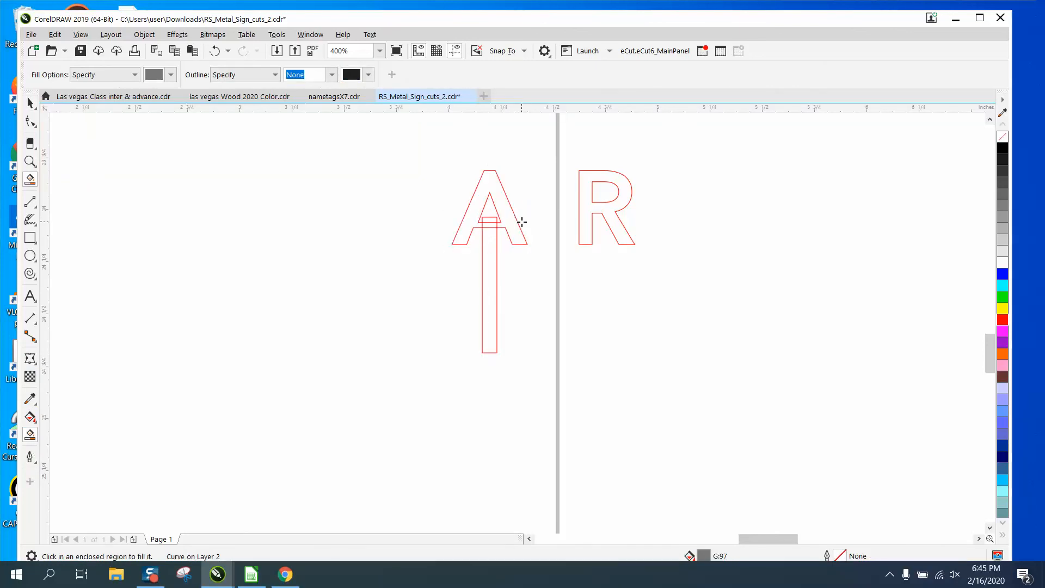
Smart-fill the last R around the bridge rectangle moved across its top stroke and nudge the filled piece 12 inches right.
click(30, 103)
click(489, 200)
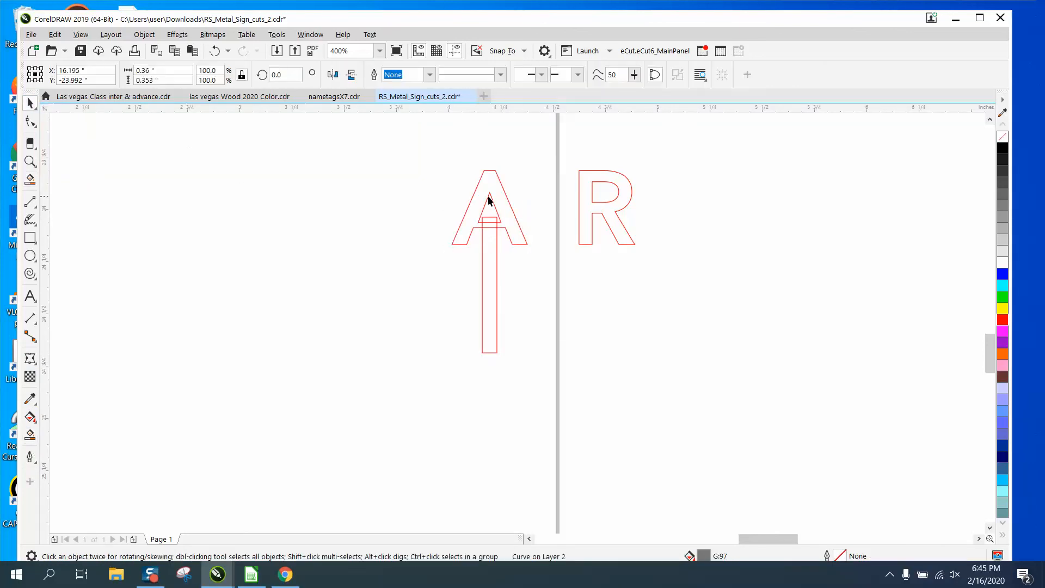
drag(497, 256, 611, 93)
scroll(547, 282, down, 2)
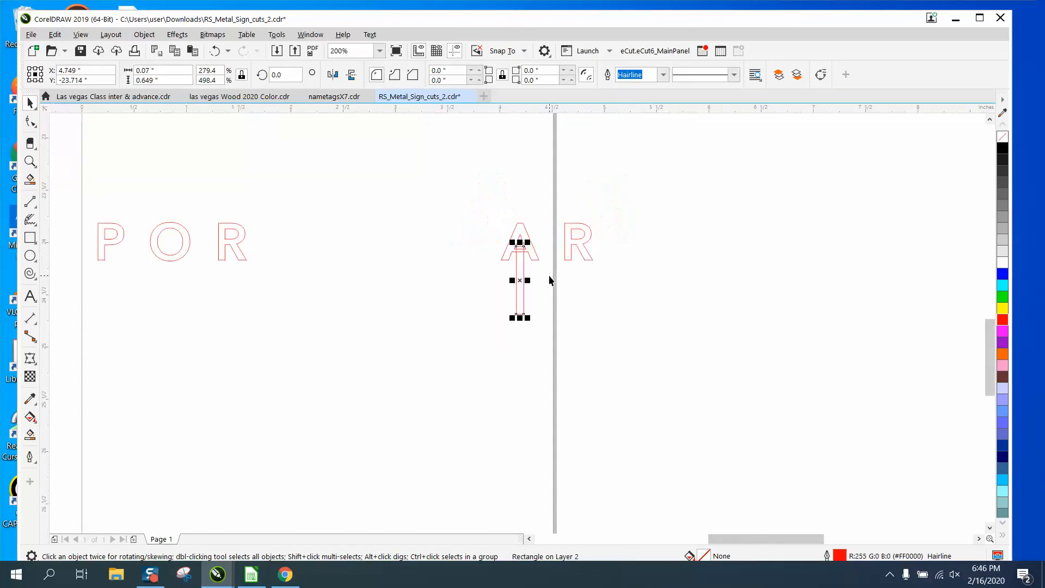
drag(519, 280, 578, 199)
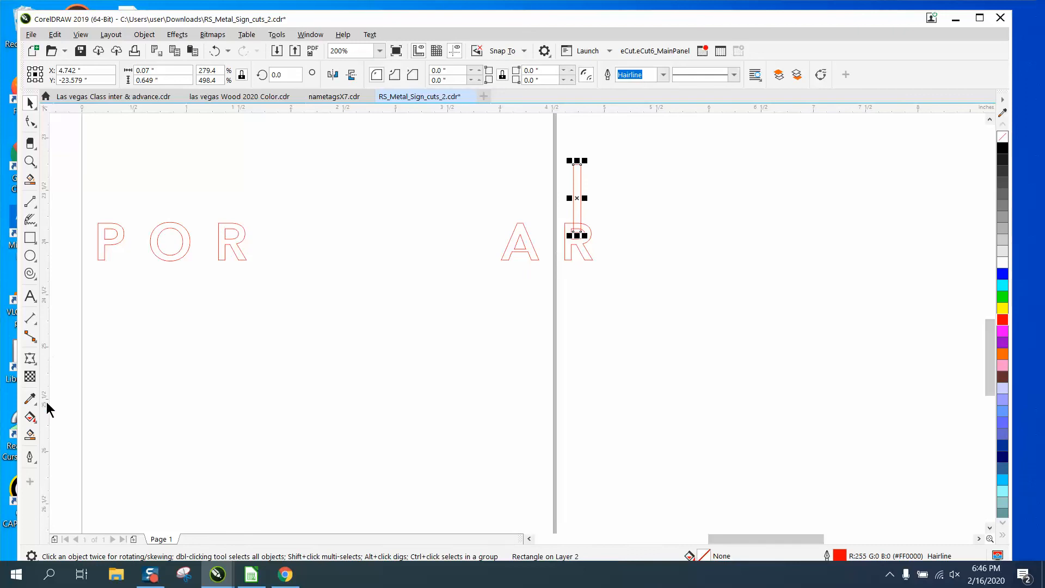
click(30, 434)
click(586, 227)
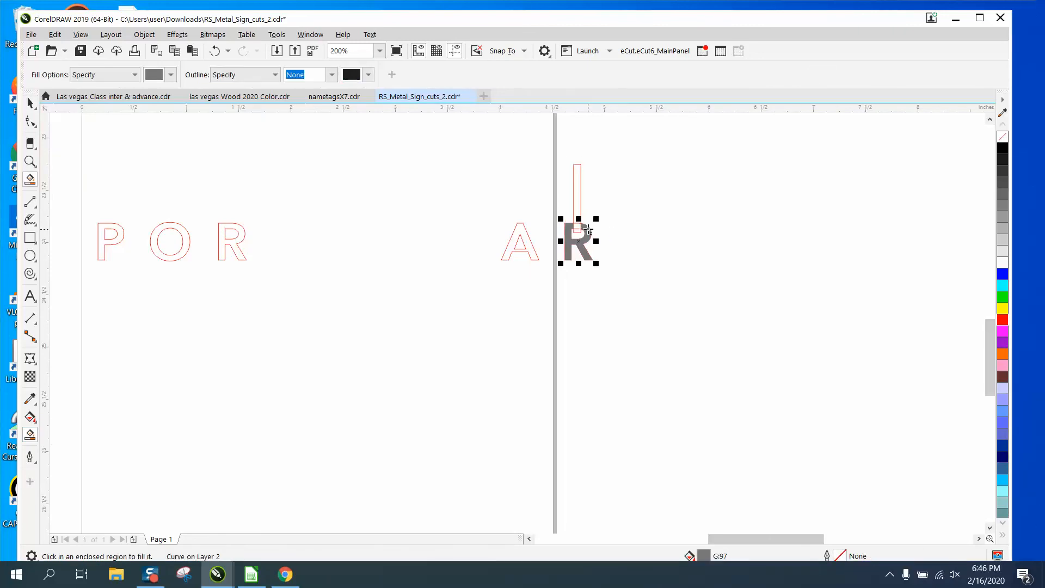
Remove the fill from all the SPORTSWEAR letters on the rebuilt sign and give them red hairline outlines.
scroll(497, 194, down, 1)
scroll(510, 202, down, 1)
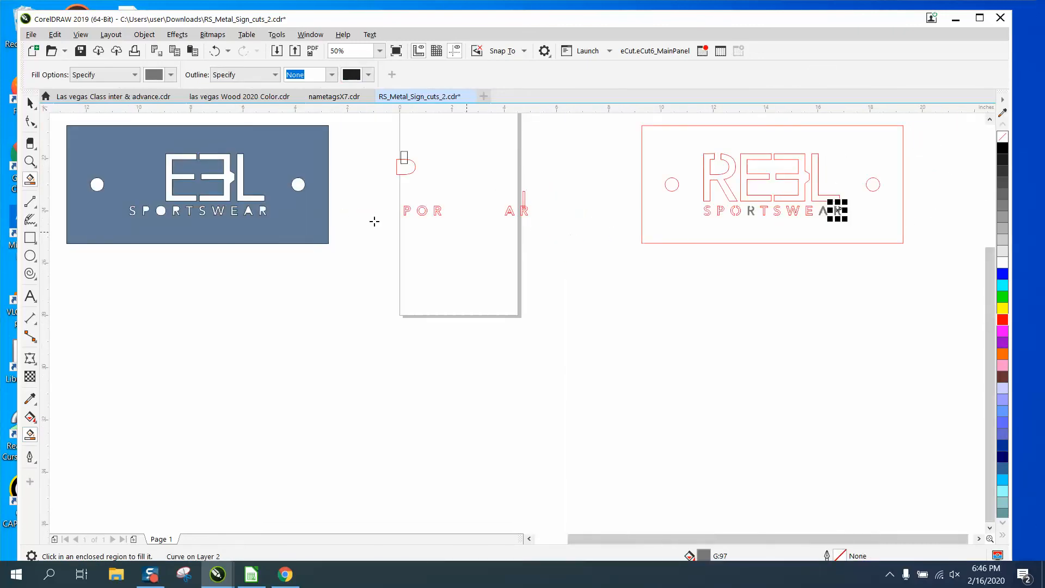
click(30, 162)
drag(633, 188, 907, 248)
click(30, 103)
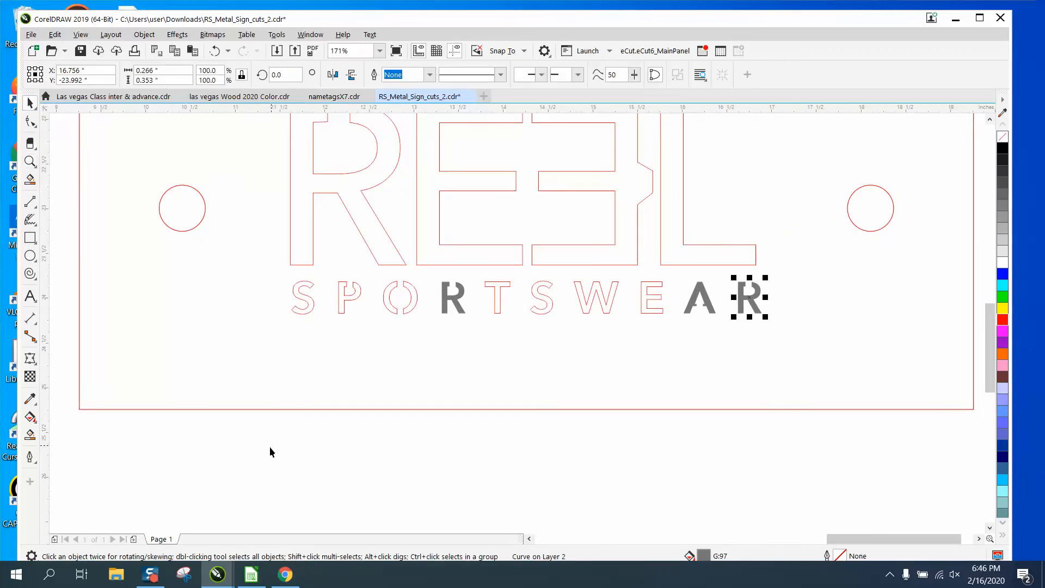
drag(264, 466, 255, 292)
drag(412, 277, 783, 276)
click(1003, 140)
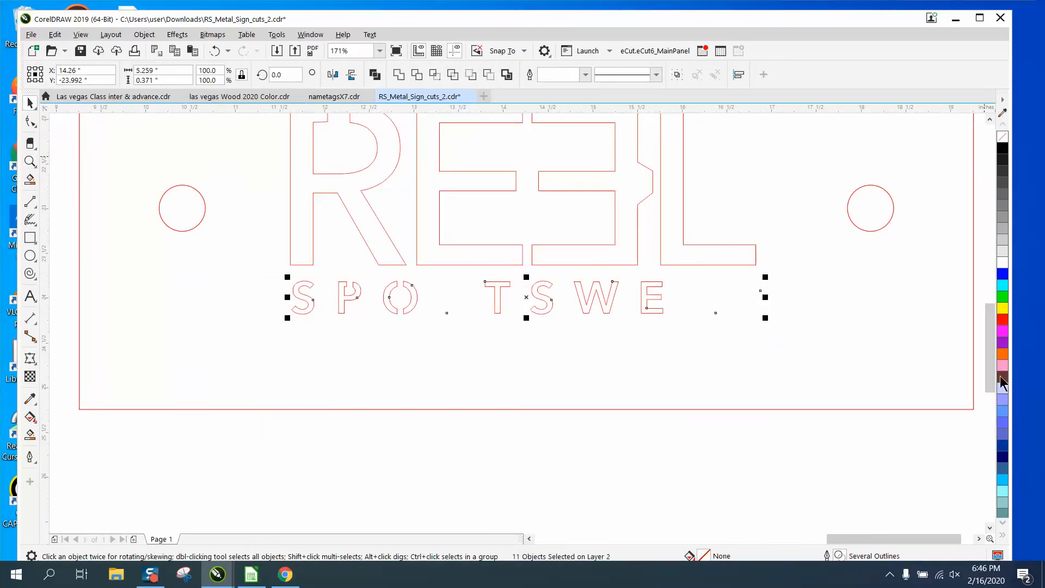
right_click(1002, 321)
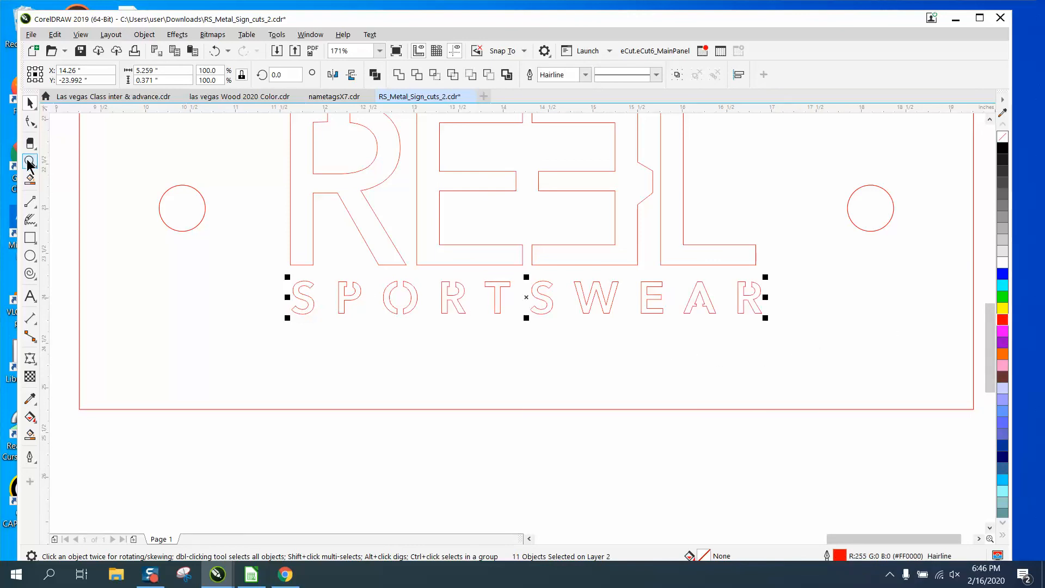
Scale the whole outlined sign, including border, holes and lettering, up proportionally to about 335%, roughly 33.5 inches wide.
click(30, 161)
drag(631, 280, 770, 340)
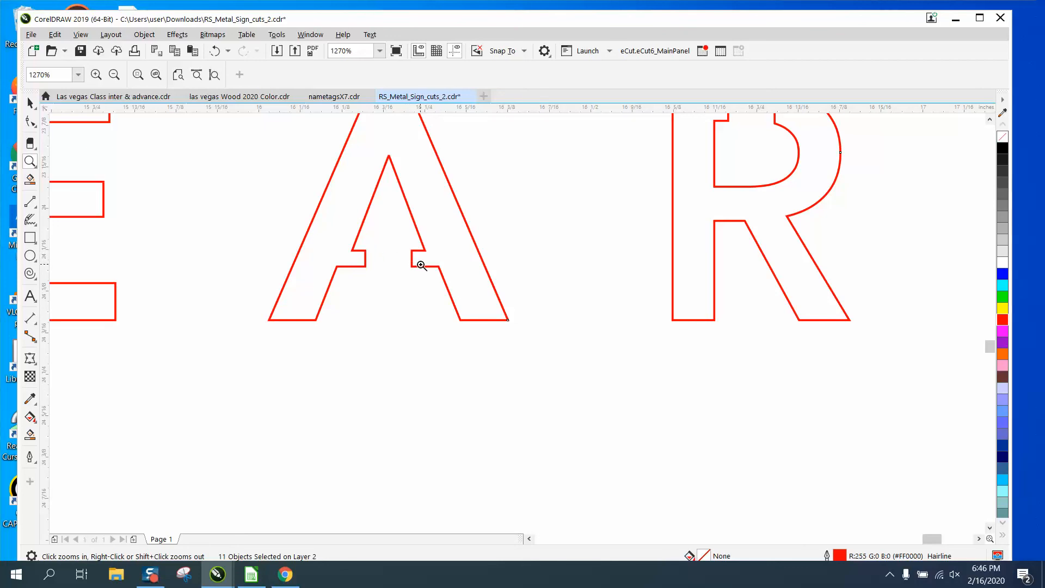
scroll(422, 265, down, 2)
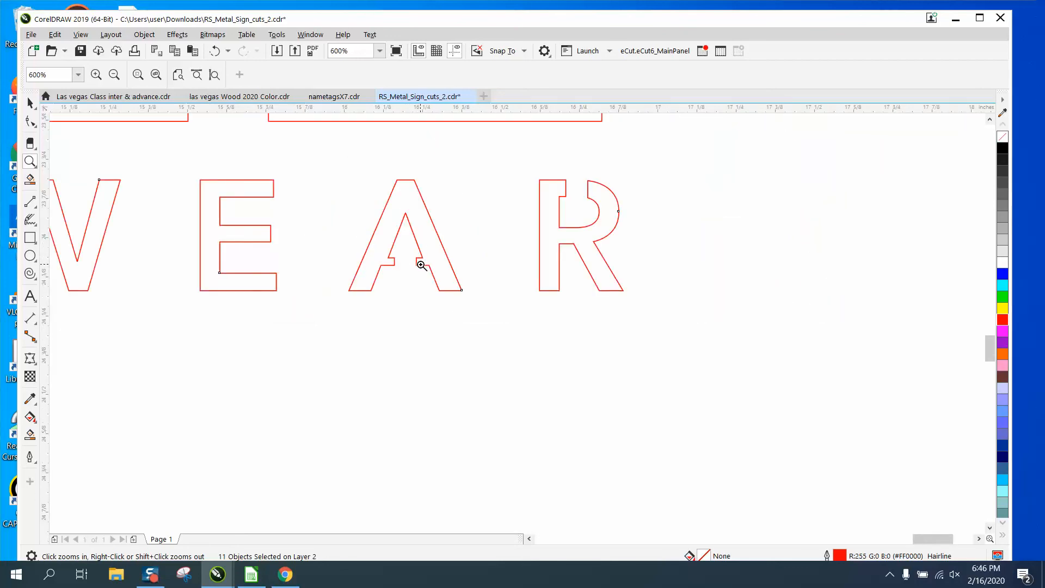
scroll(421, 265, down, 5)
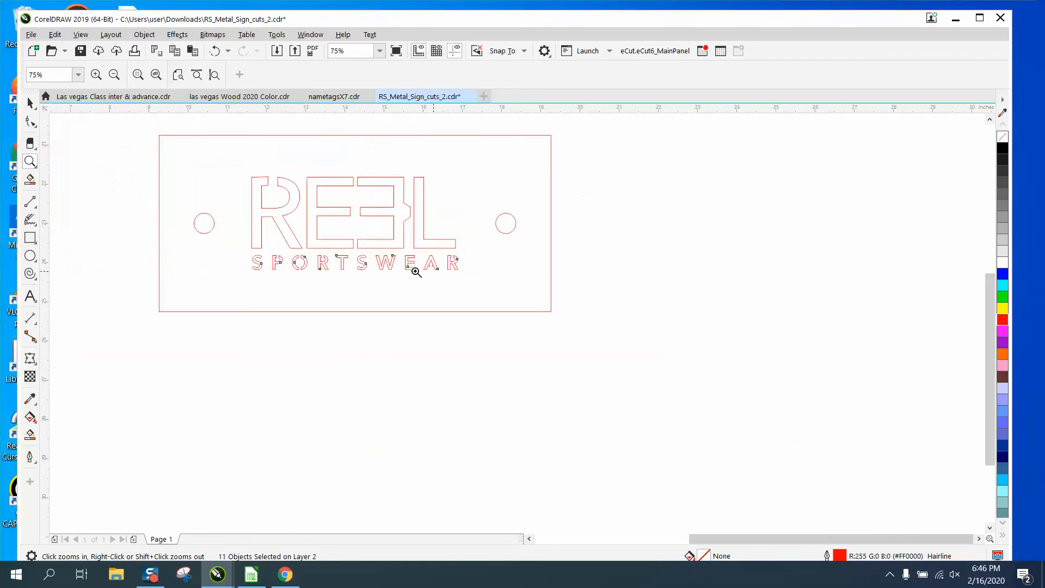
click(30, 103)
drag(141, 122, 586, 331)
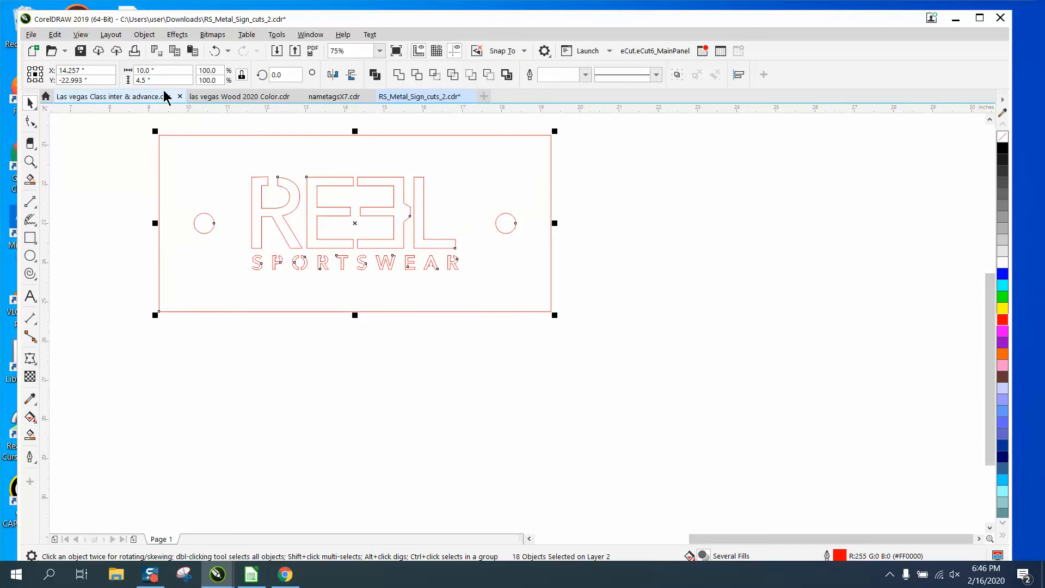
scroll(210, 132, down, 1)
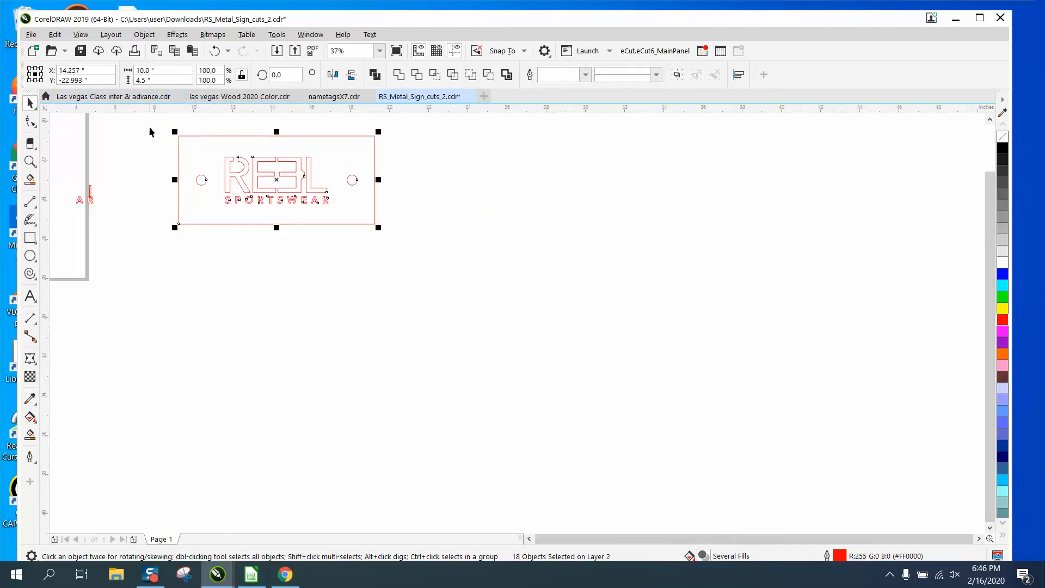
drag(150, 129, 968, 431)
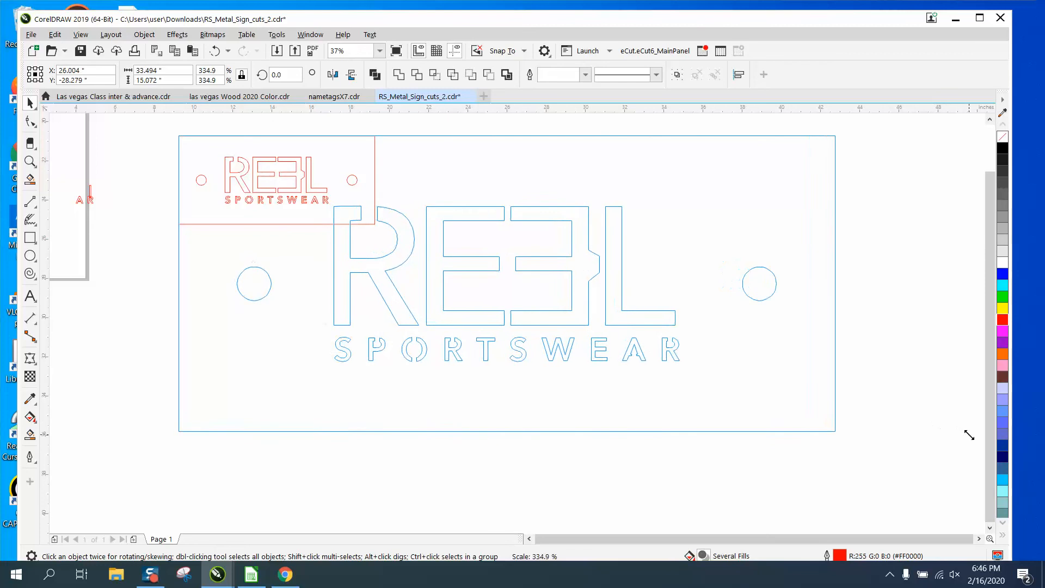
click(116, 139)
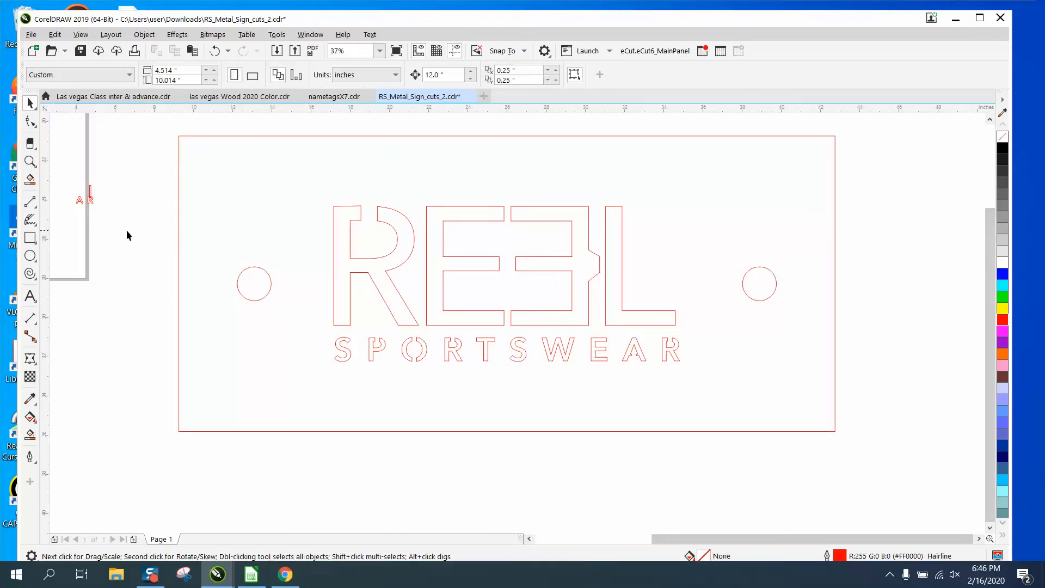
Add a parallel dimension across the bridge gap at the top of the enlarged sign's big R and examine it up close.
click(36, 327)
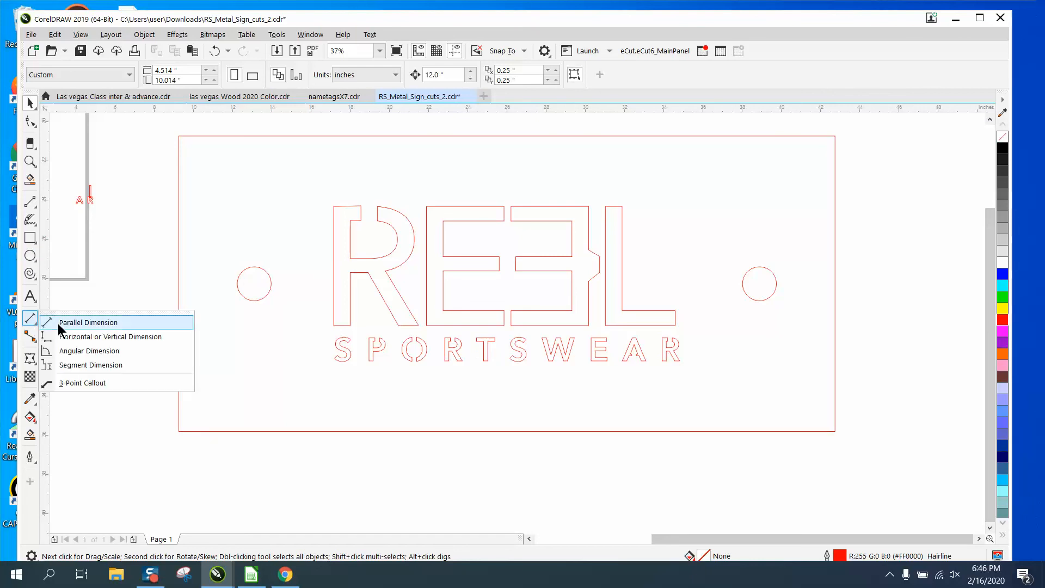
click(64, 322)
drag(377, 216, 361, 211)
click(368, 196)
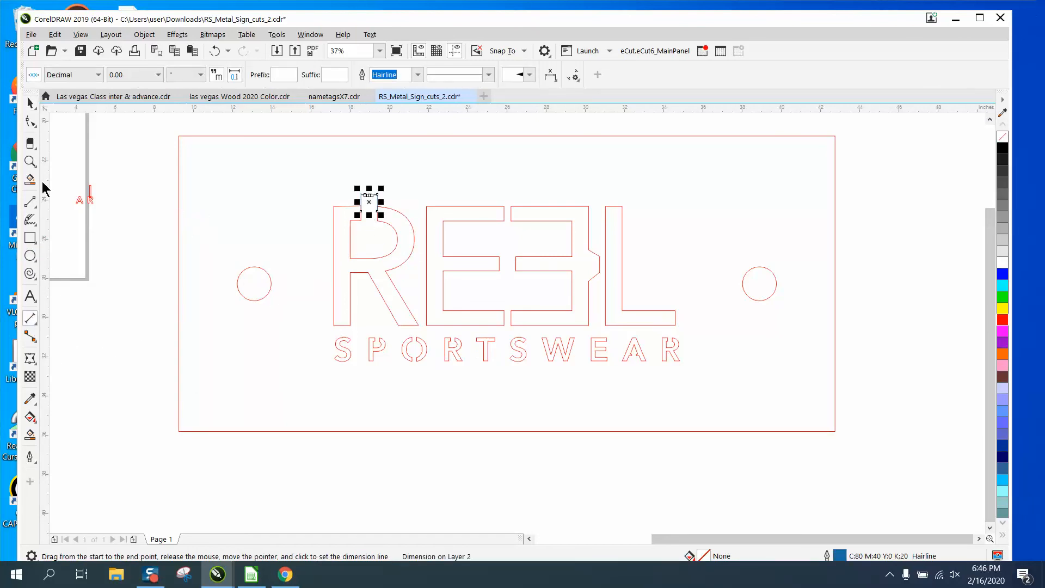
click(30, 162)
drag(354, 177, 440, 213)
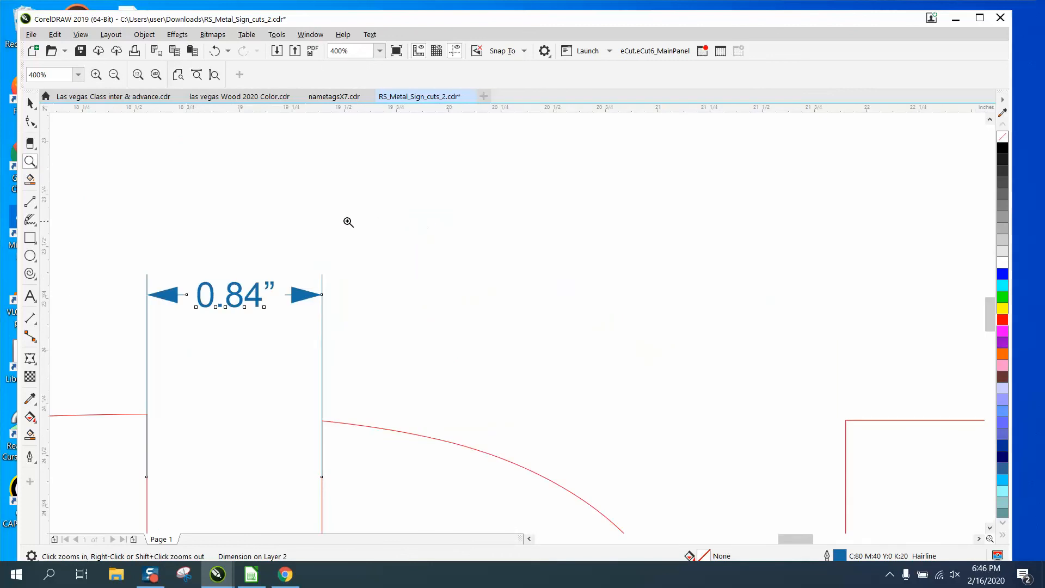
scroll(347, 221, down, 3)
scroll(384, 225, down, 3)
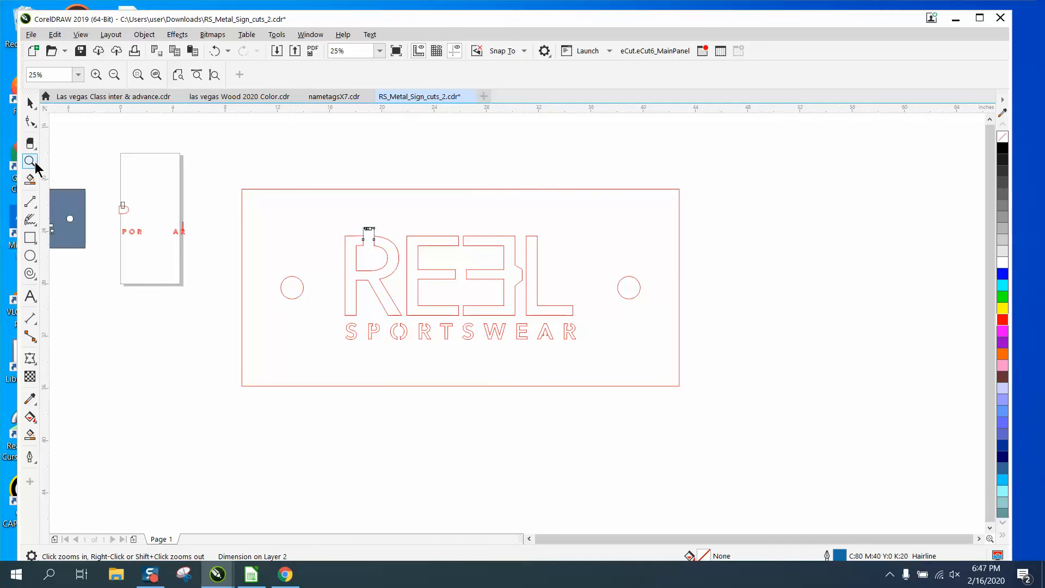
click(329, 220)
drag(326, 217, 526, 339)
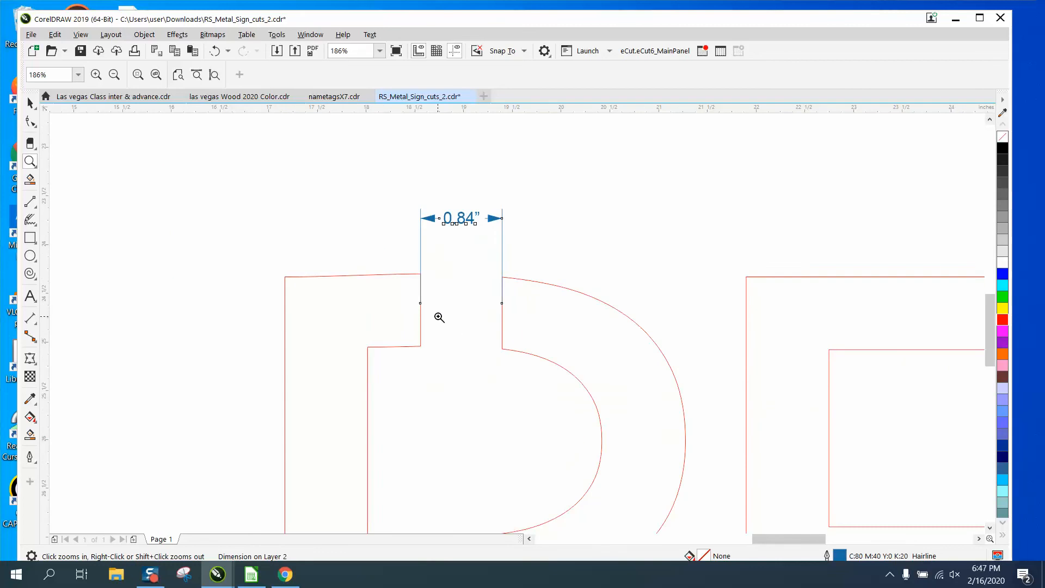
scroll(434, 297, down, 5)
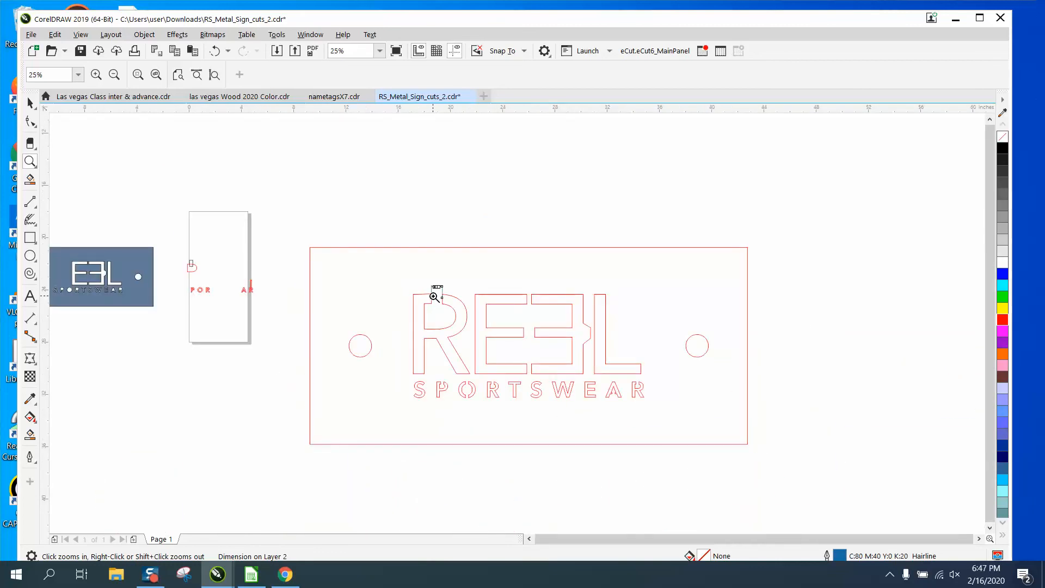